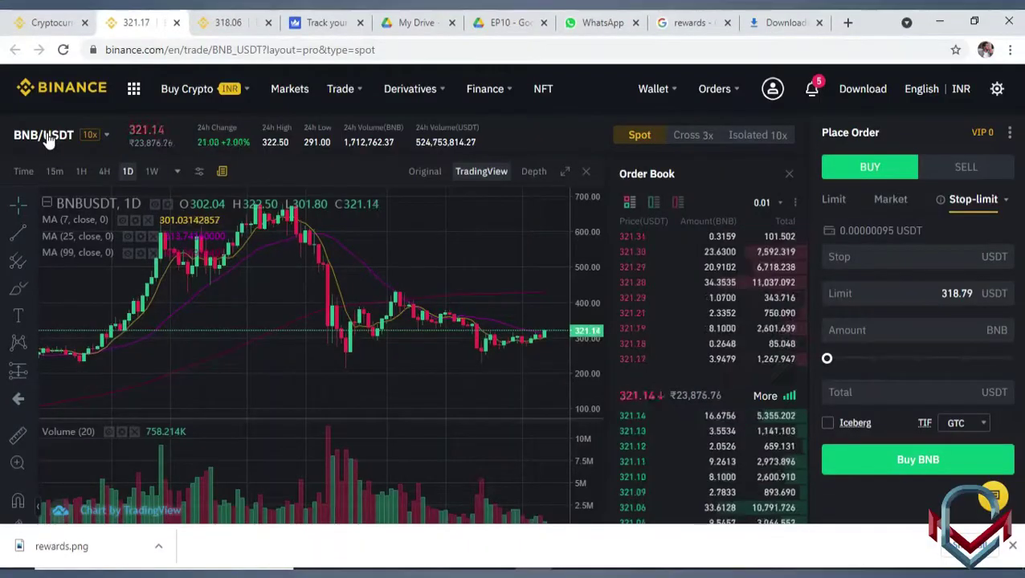
left_click(834, 201)
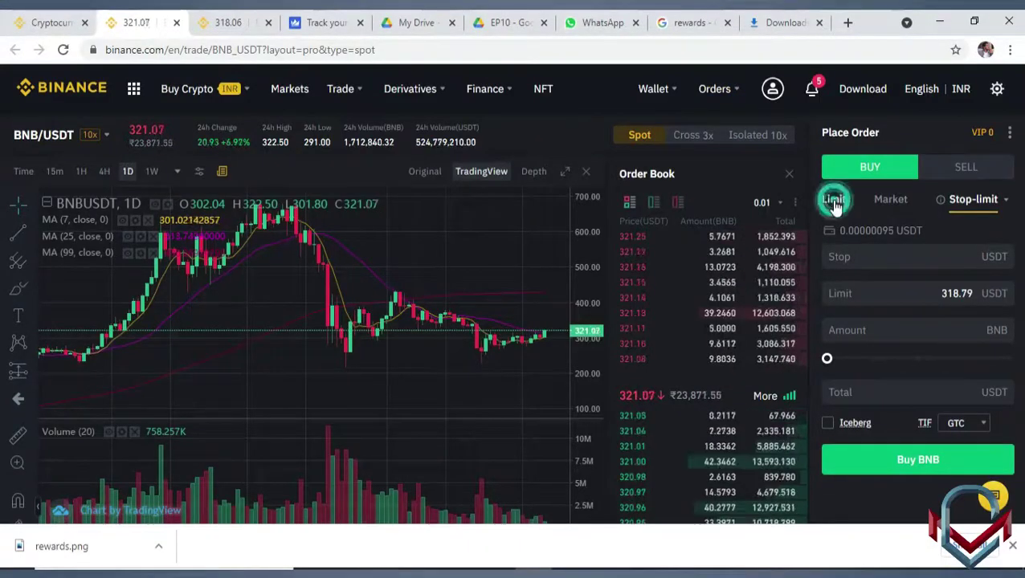
left_click(893, 204)
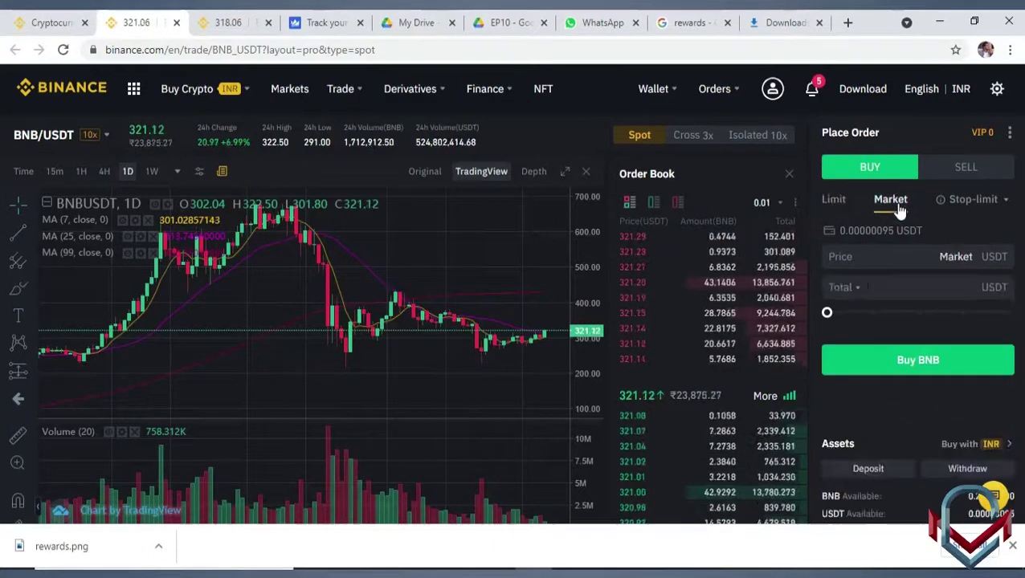
left_click(976, 199)
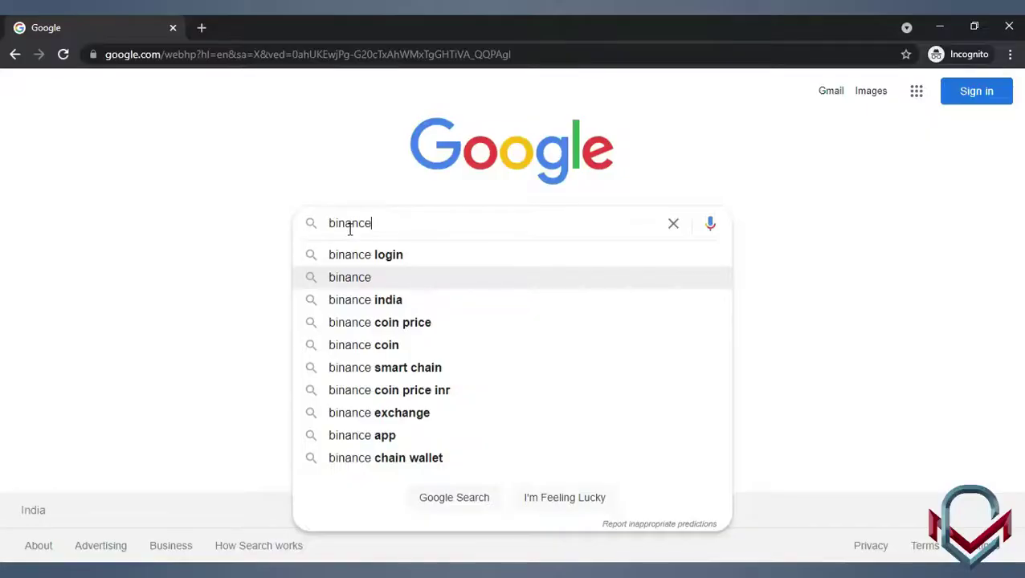
Search Google for binance, go to binance.com and open the Register Now sign-up form.
key("Return")
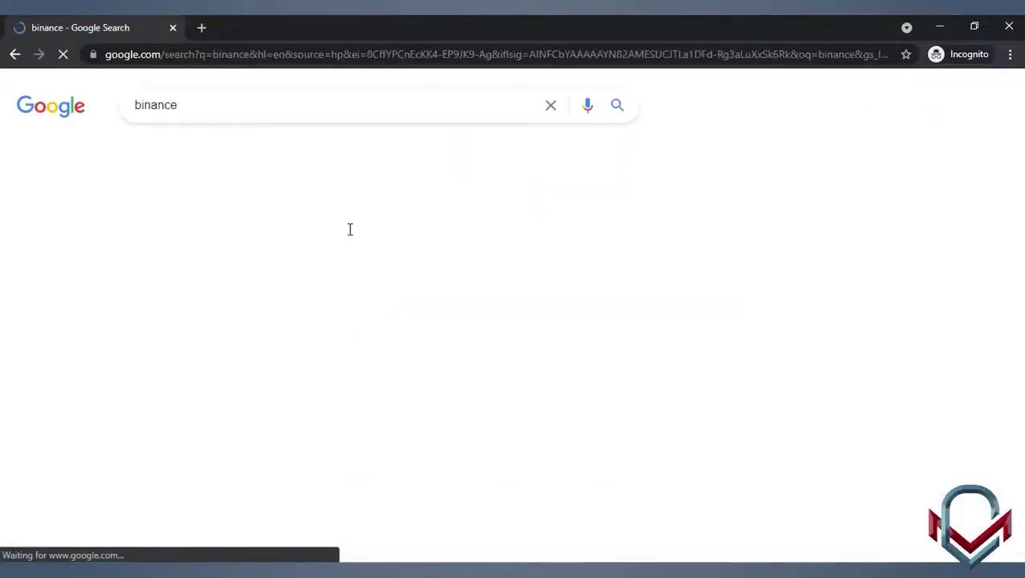
left_click(227, 236)
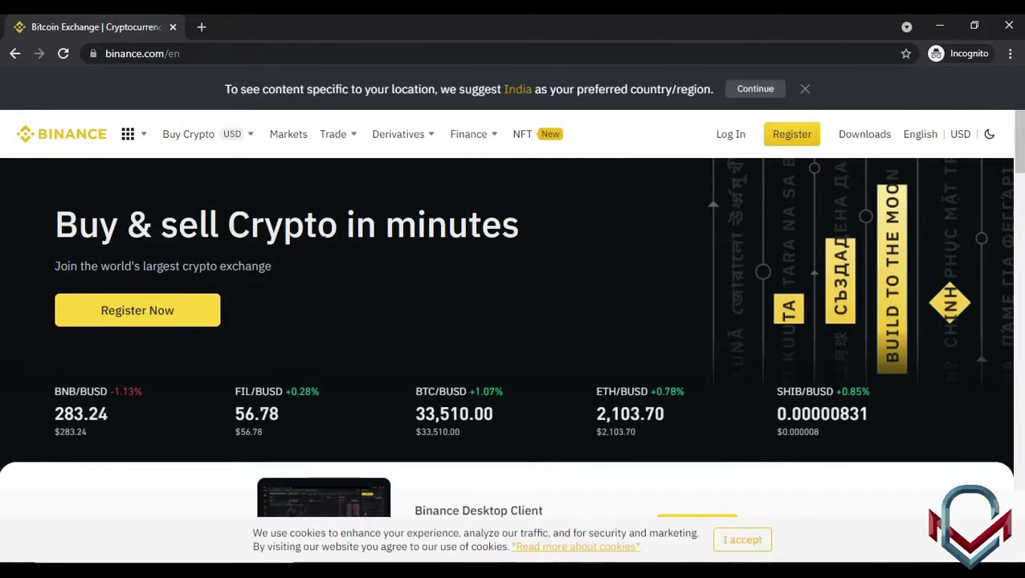
left_click(159, 320)
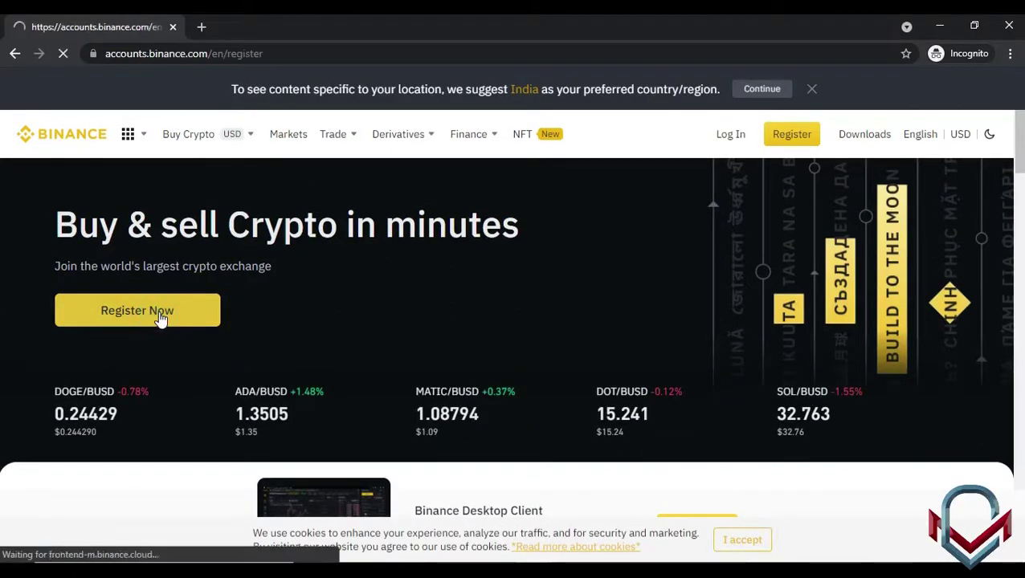
Fill the sign-up form with the e-mail, a password and the referral ID, and submit it.
left_click(412, 318)
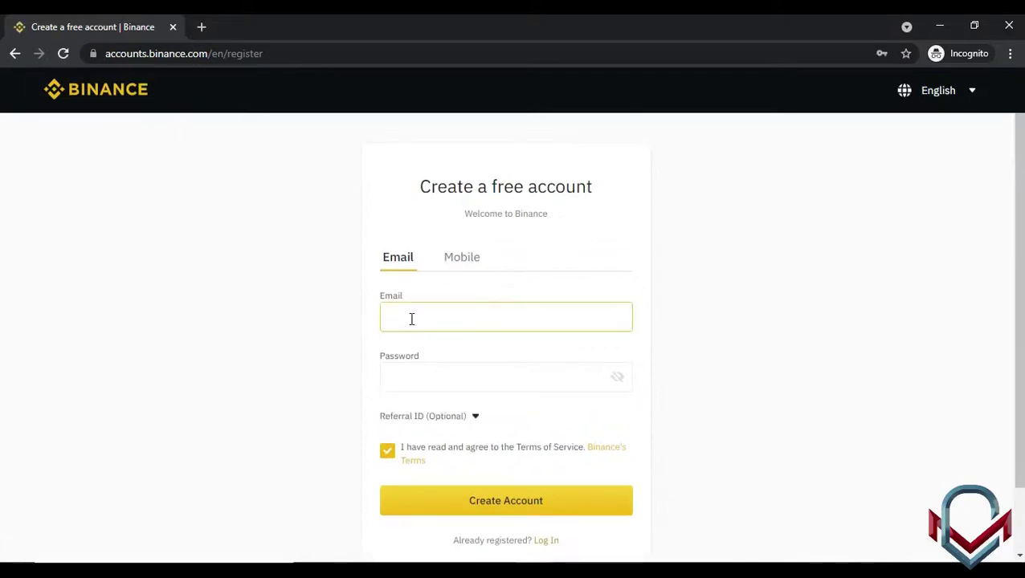
type("xxxxxxxxx")
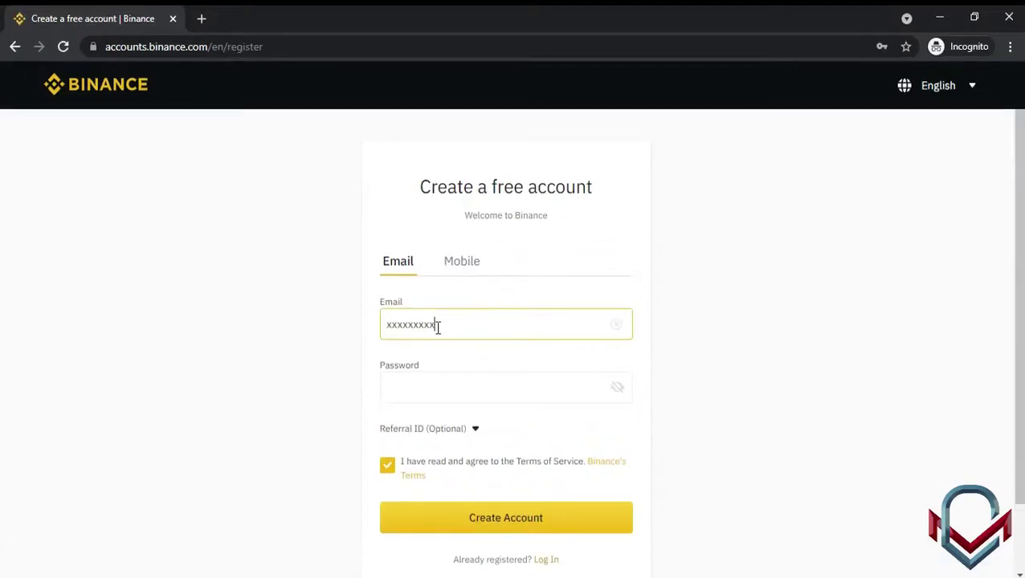
type("@gmail.com")
left_click(458, 384)
type("xxxxxxx")
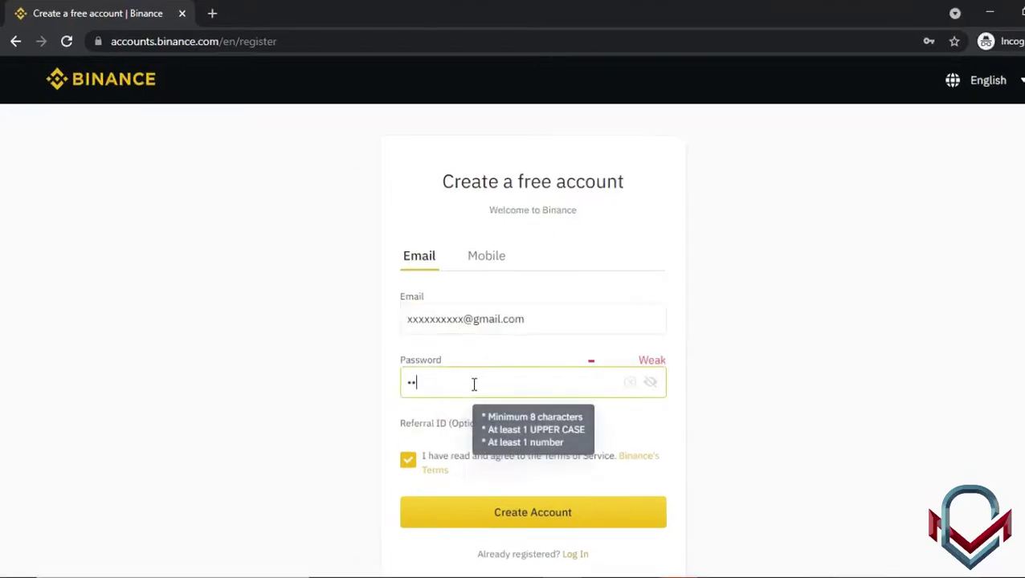
type("xx")
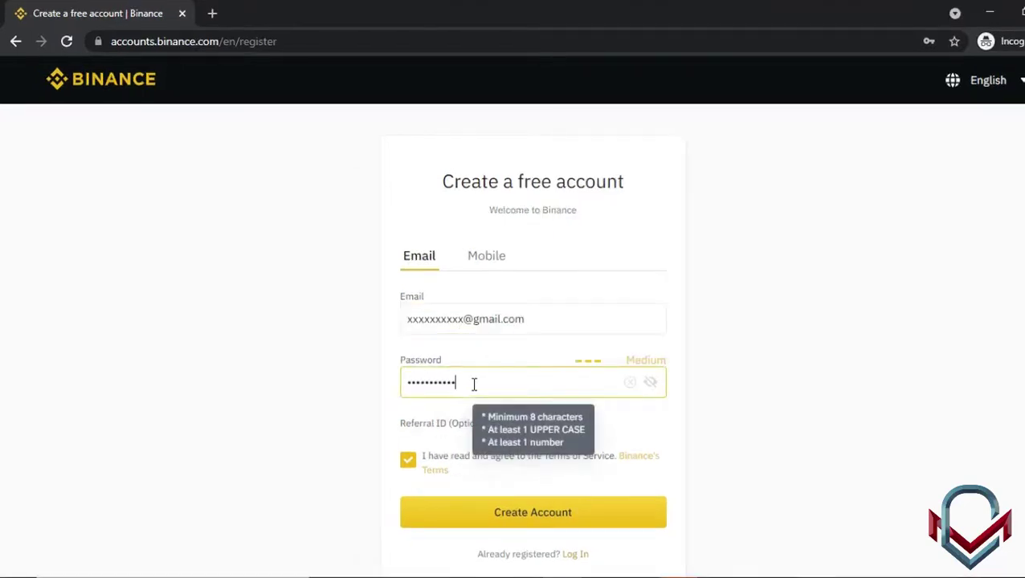
left_click(469, 427)
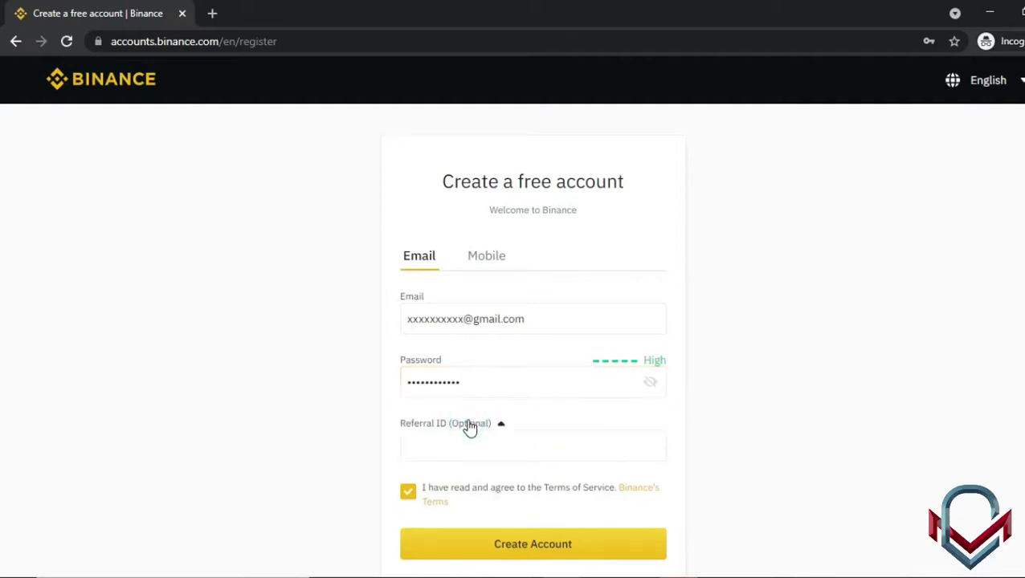
left_click(481, 447)
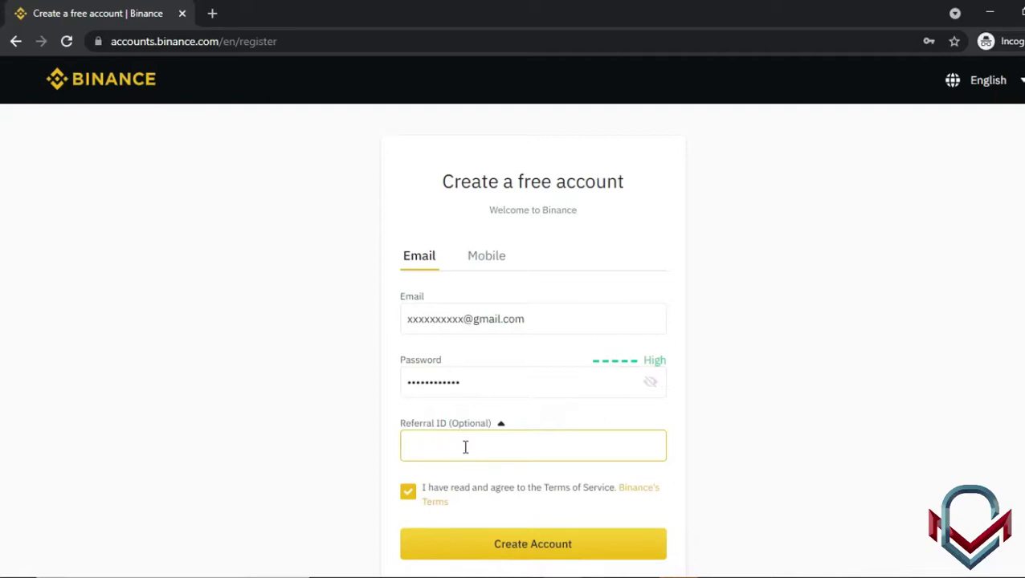
left_click(465, 448)
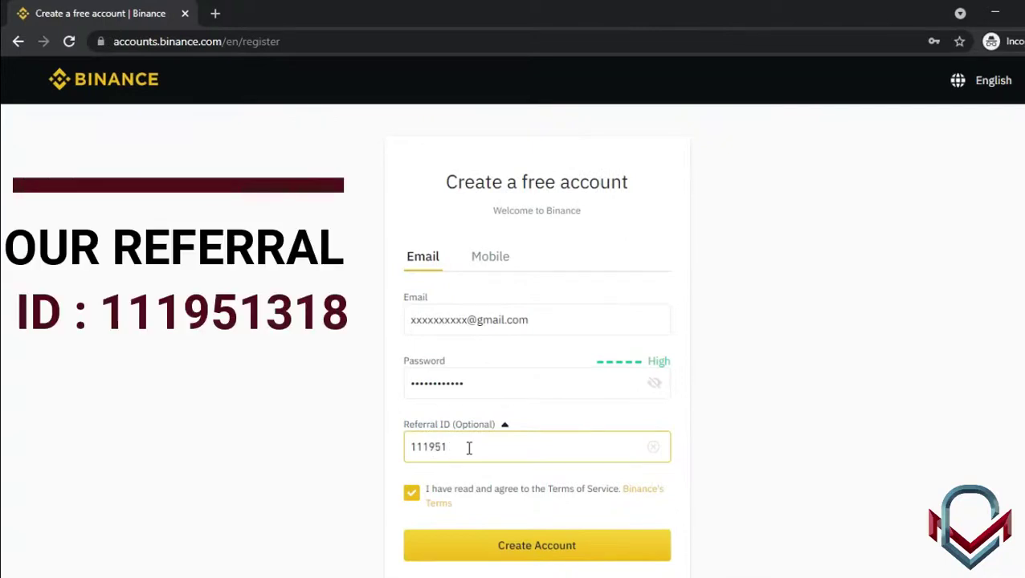
key("Return")
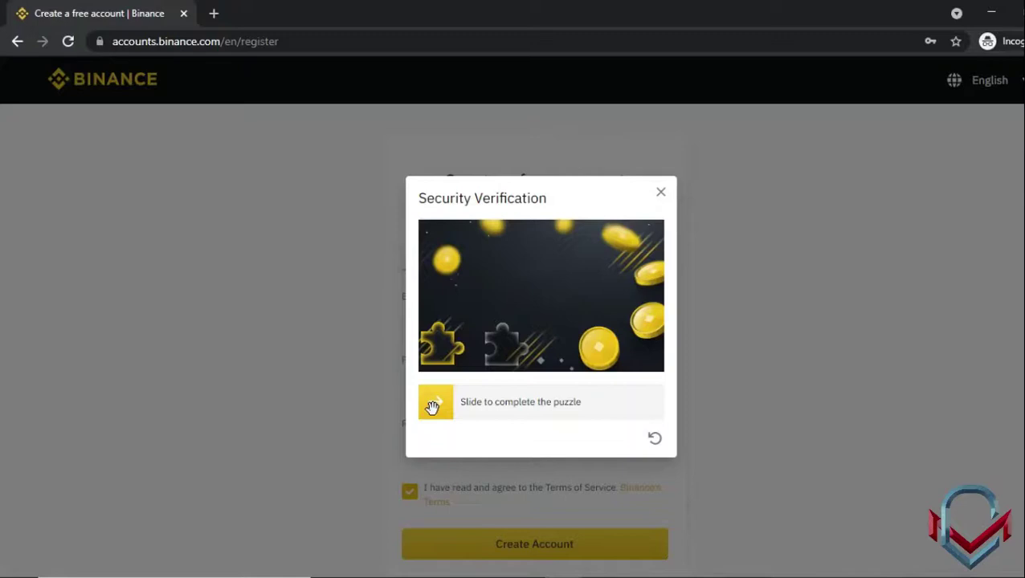
Solve the slider puzzle and enter the six-digit code sent by e-mail.
left_click_drag(432, 410, 501, 403)
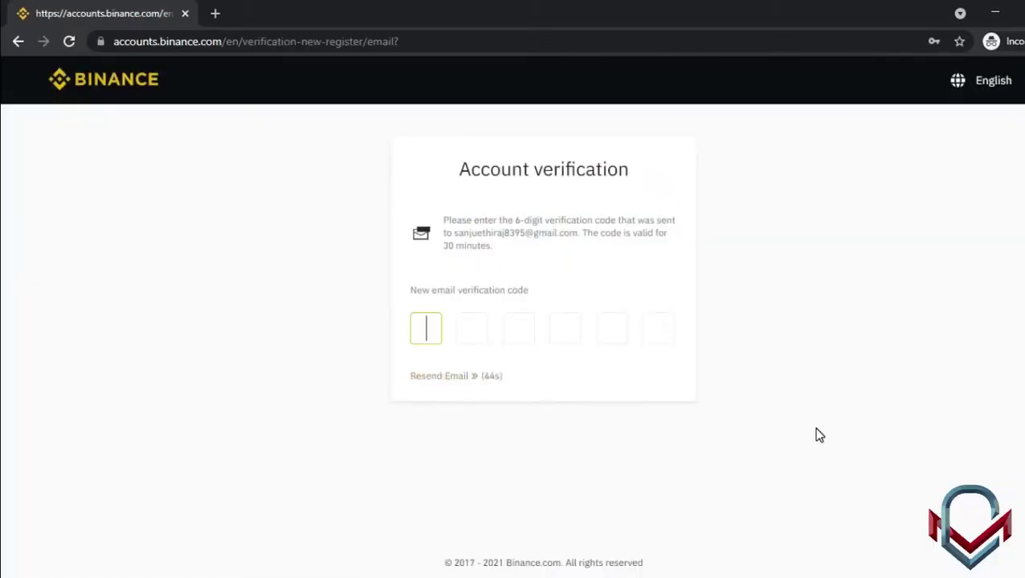
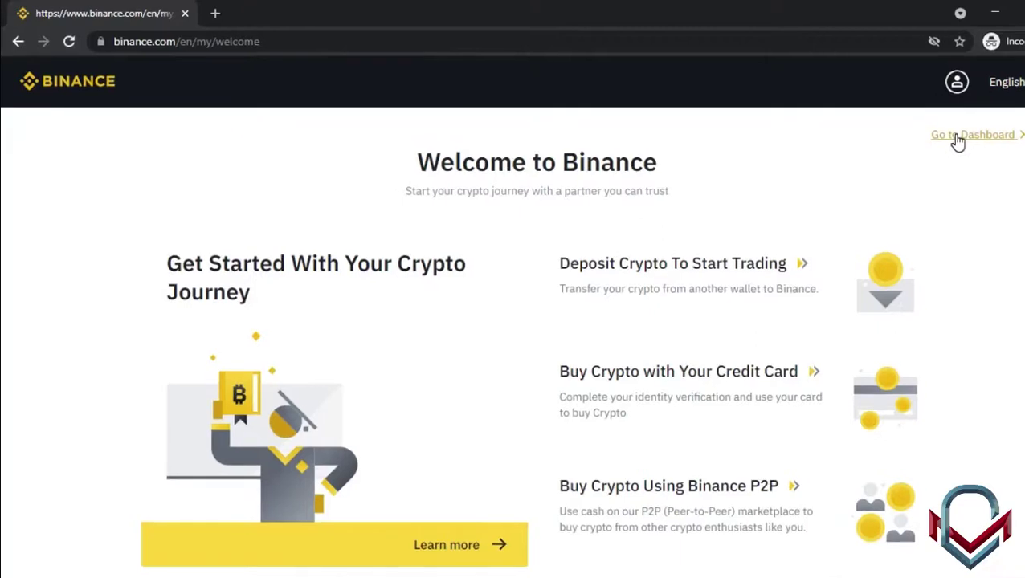
From the dashboard, choose phone verification, enter the phone number and request the SMS code.
left_click(956, 139)
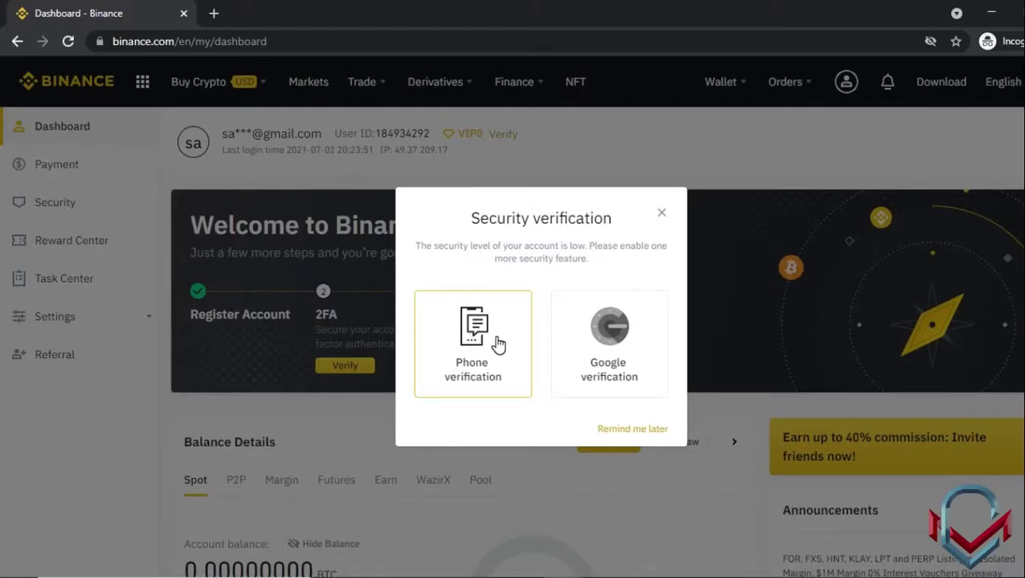
left_click(498, 343)
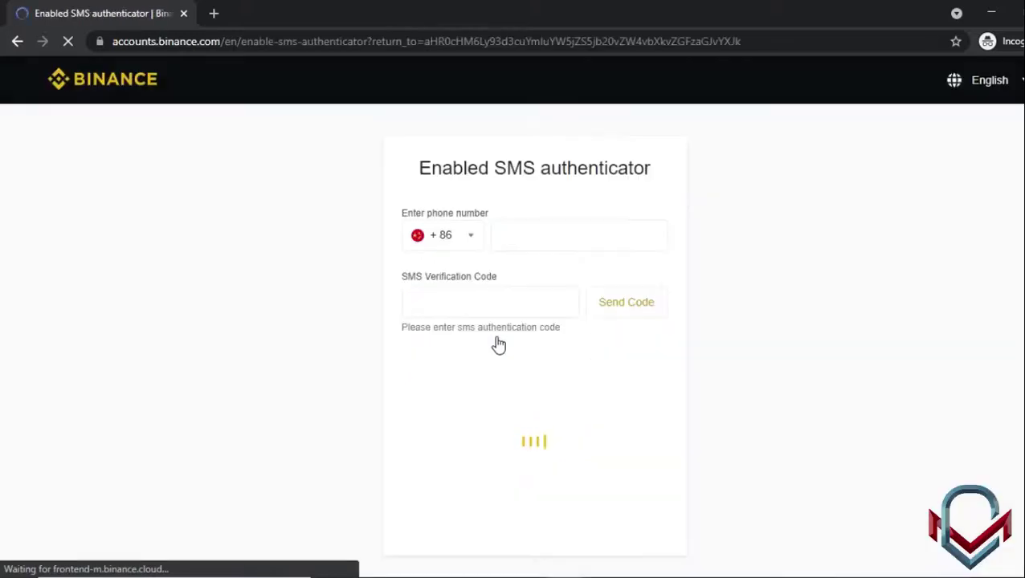
left_click(523, 235)
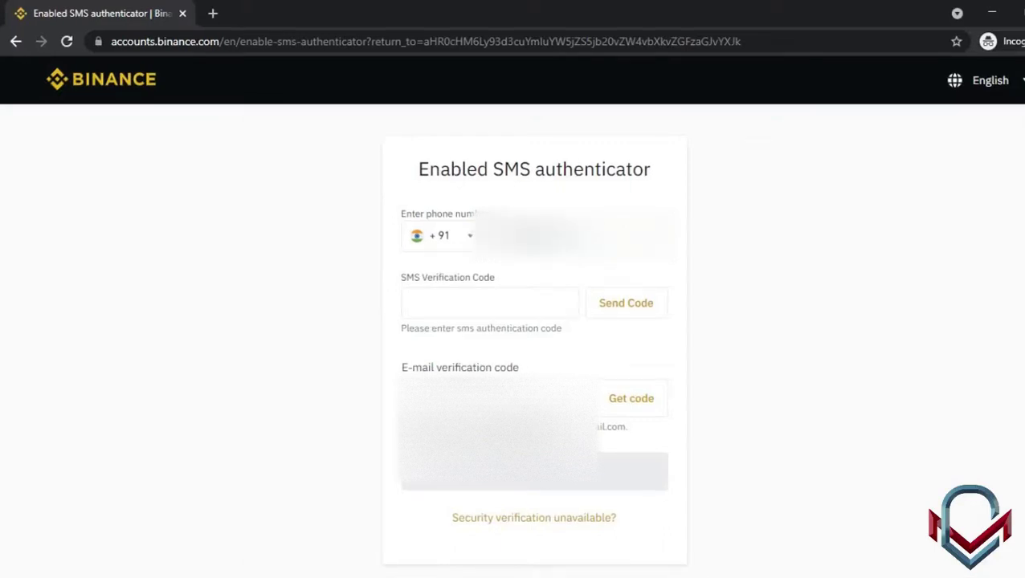
left_click(481, 302)
left_click(630, 312)
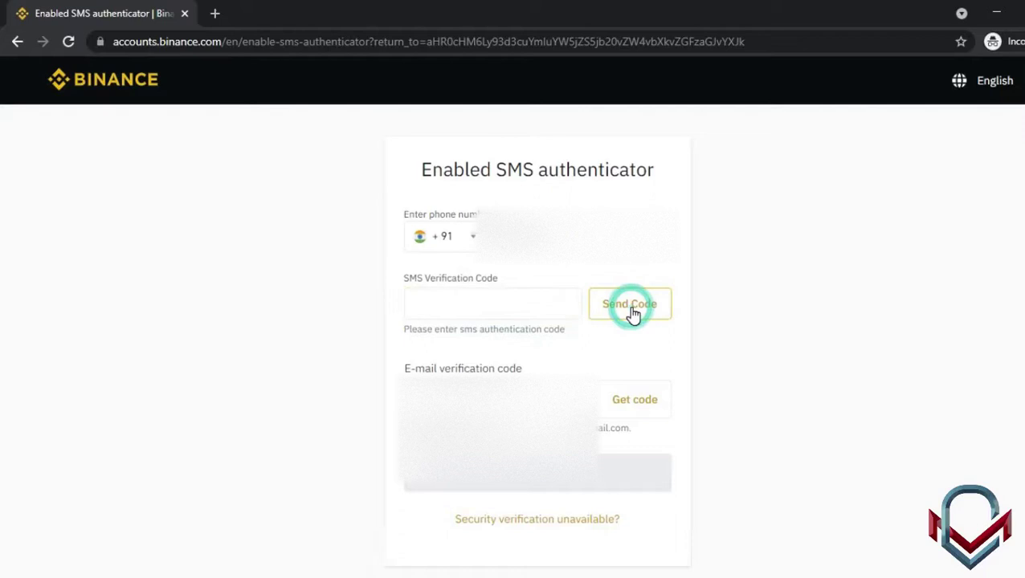
Request the e-mail code, enter both verification codes and submit the SMS authentication setup.
left_click(634, 402)
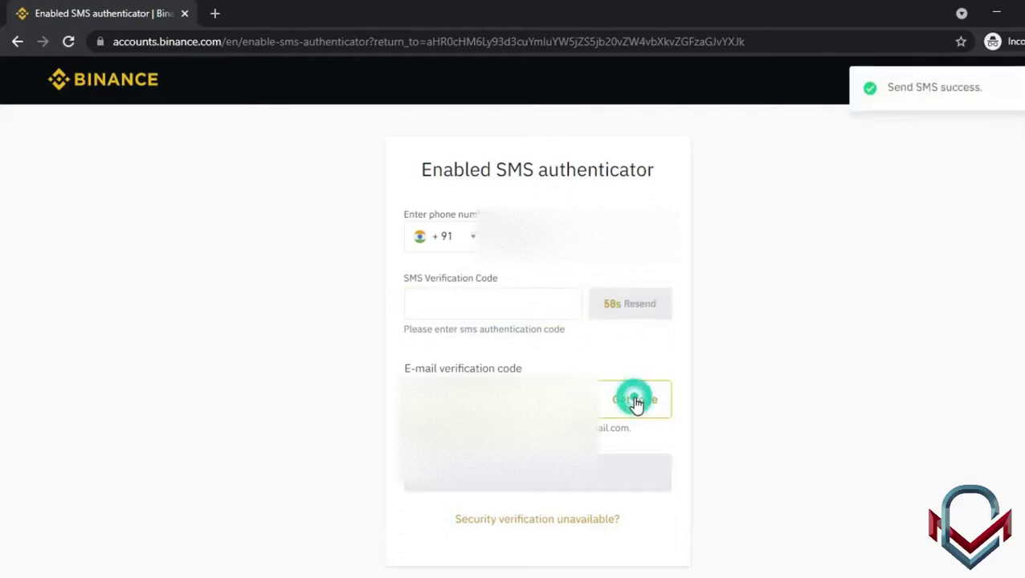
left_click(475, 305)
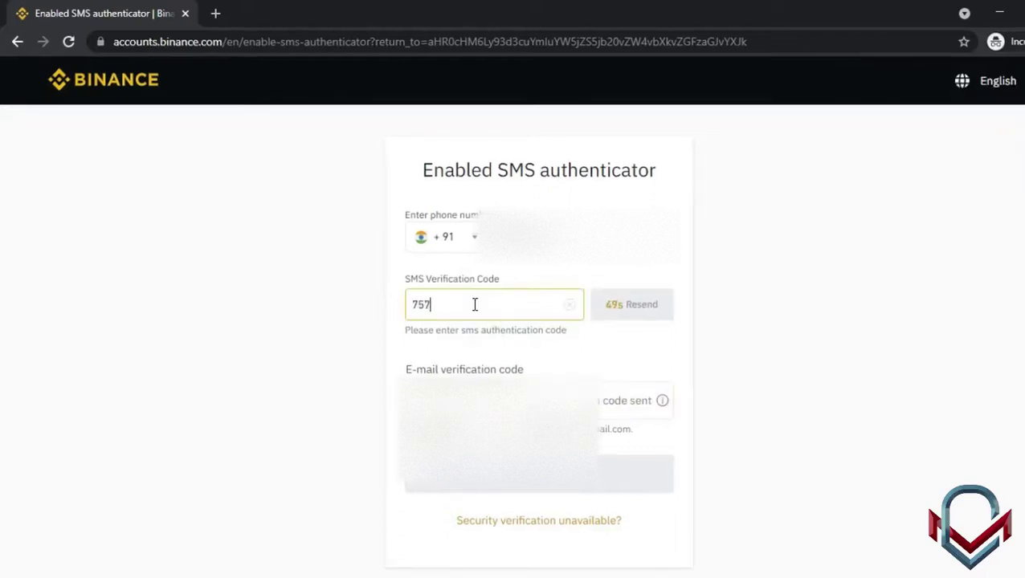
left_click(474, 402)
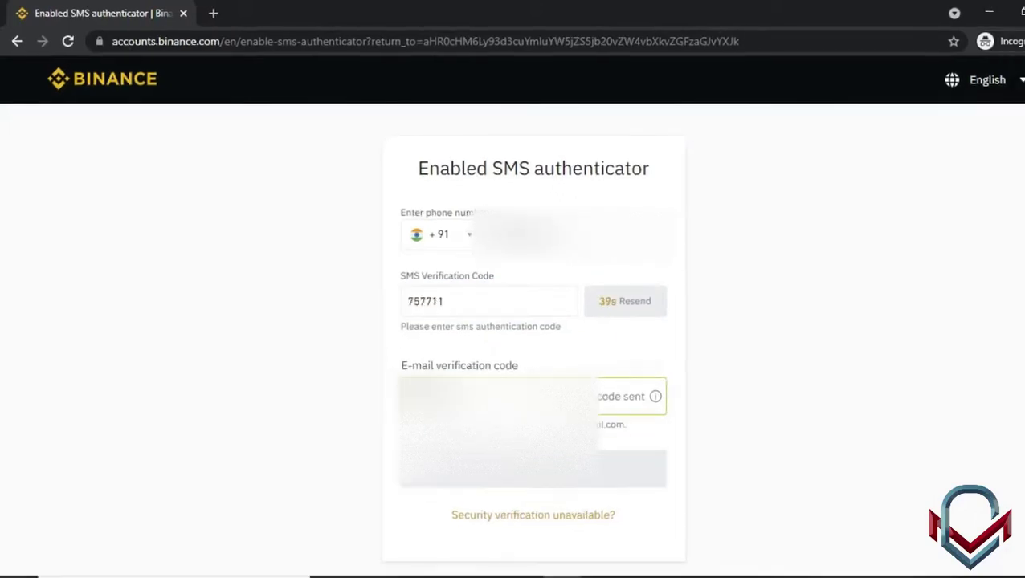
key("ctrl+v")
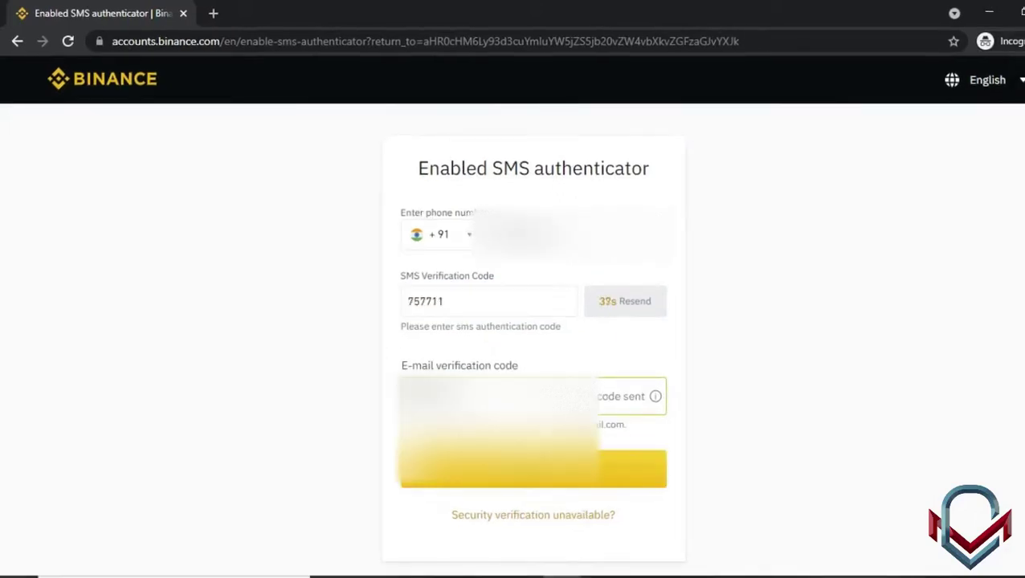
left_click(663, 471)
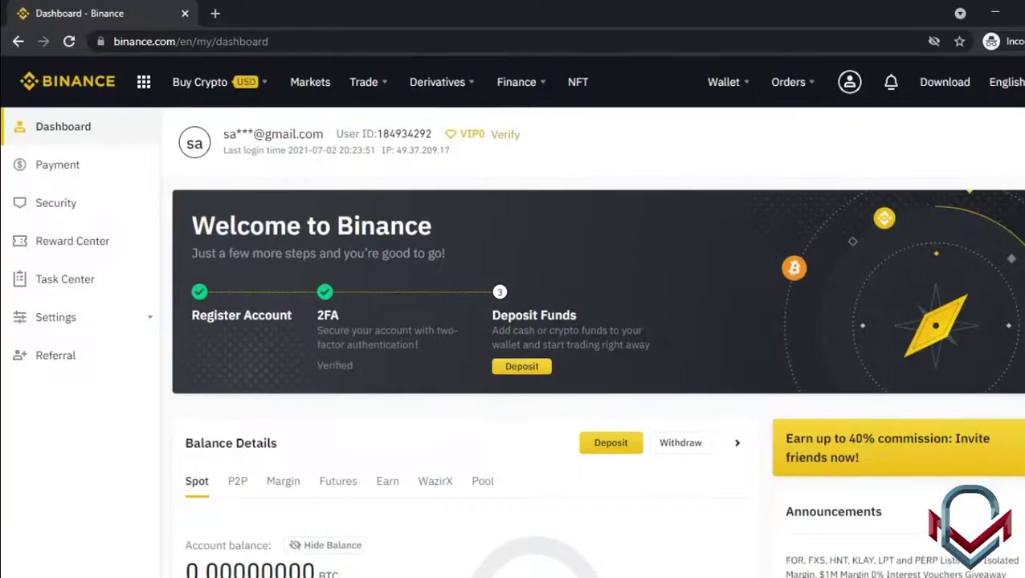
Open Personal Verification, start Basic verification and enter the full name and date of birth.
left_click(510, 133)
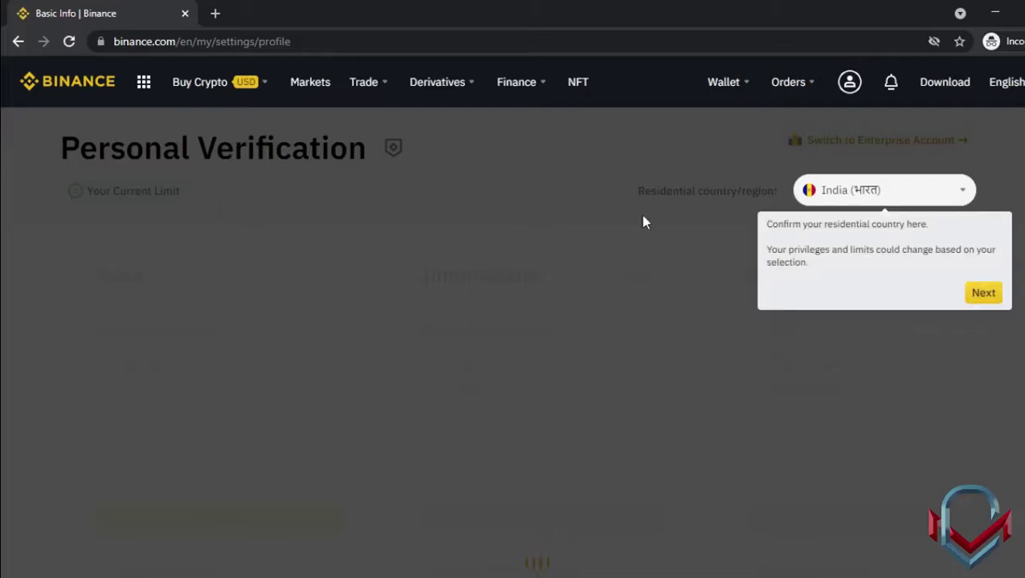
left_click(984, 293)
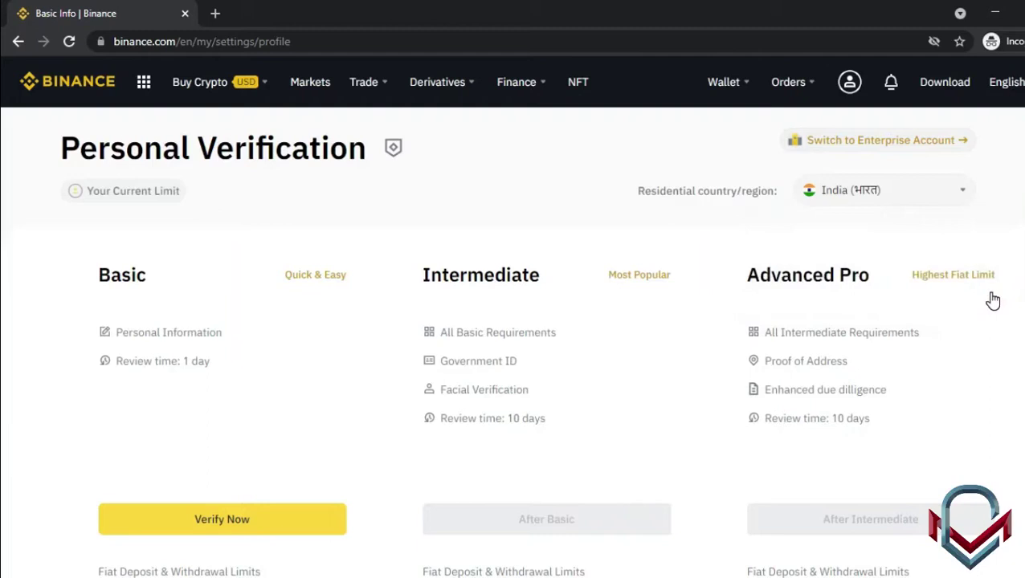
scroll(461, 414, "down", 1)
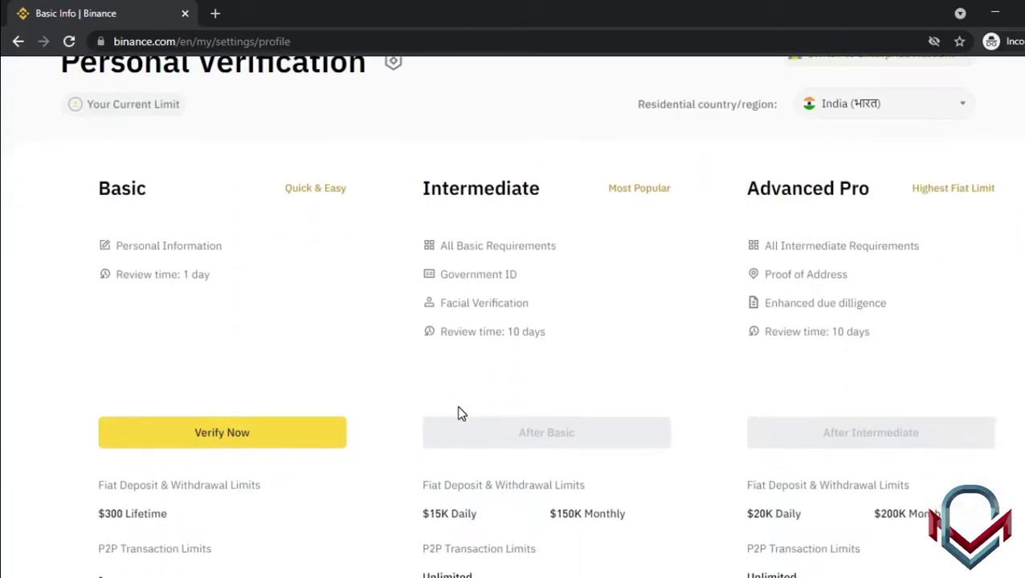
scroll(216, 352, "down", 1)
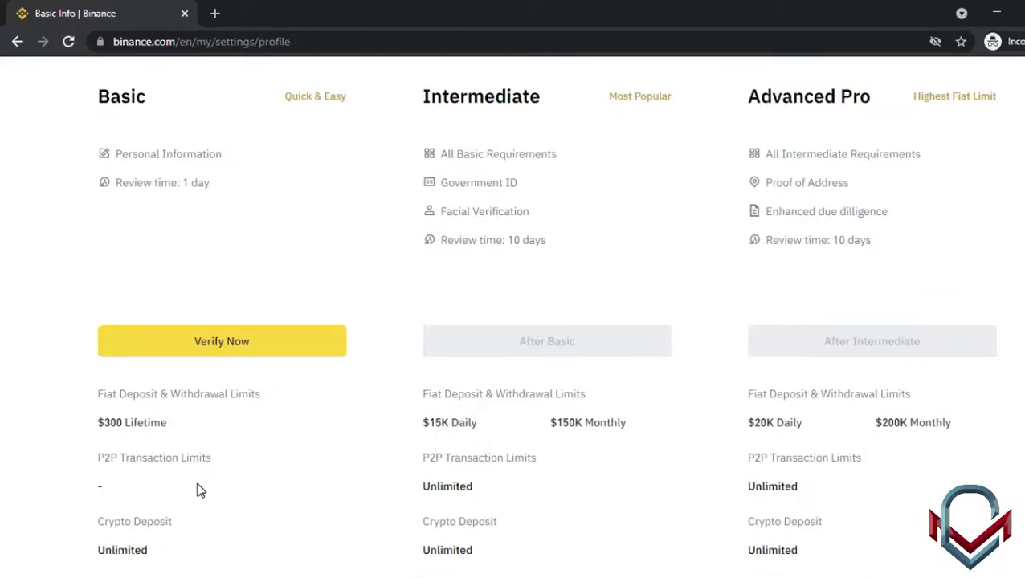
left_click(257, 350)
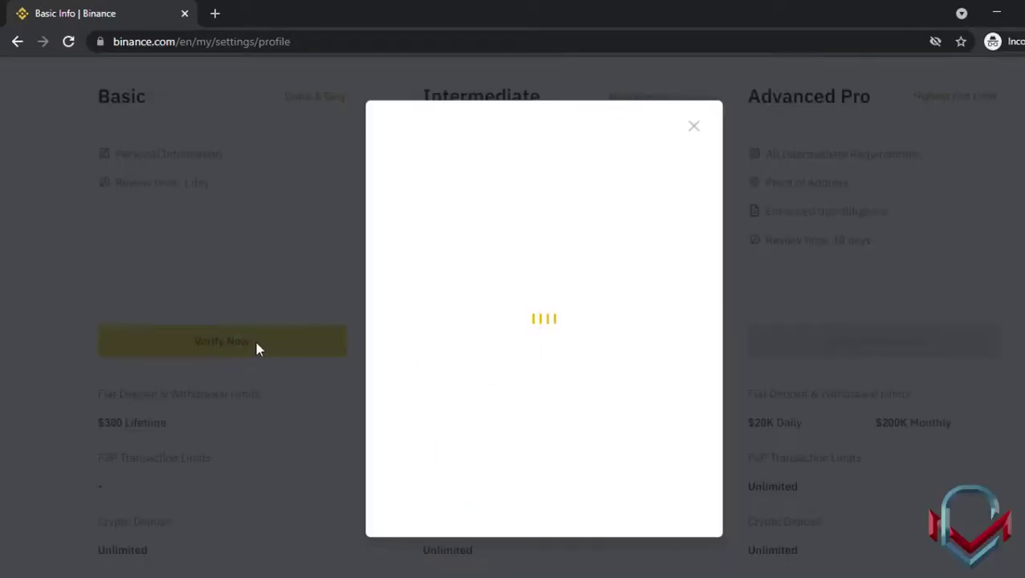
left_click(449, 291)
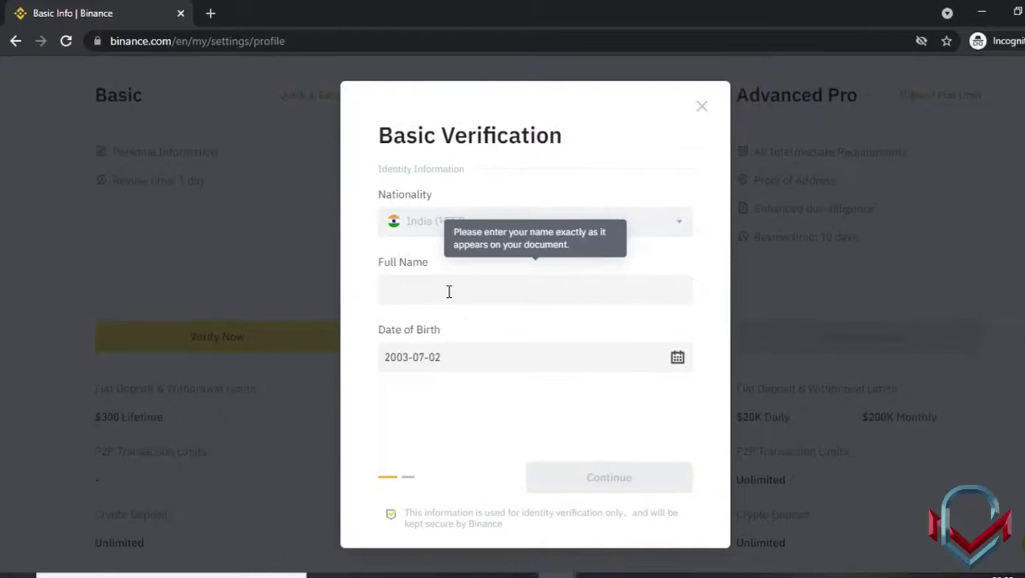
left_click(443, 291)
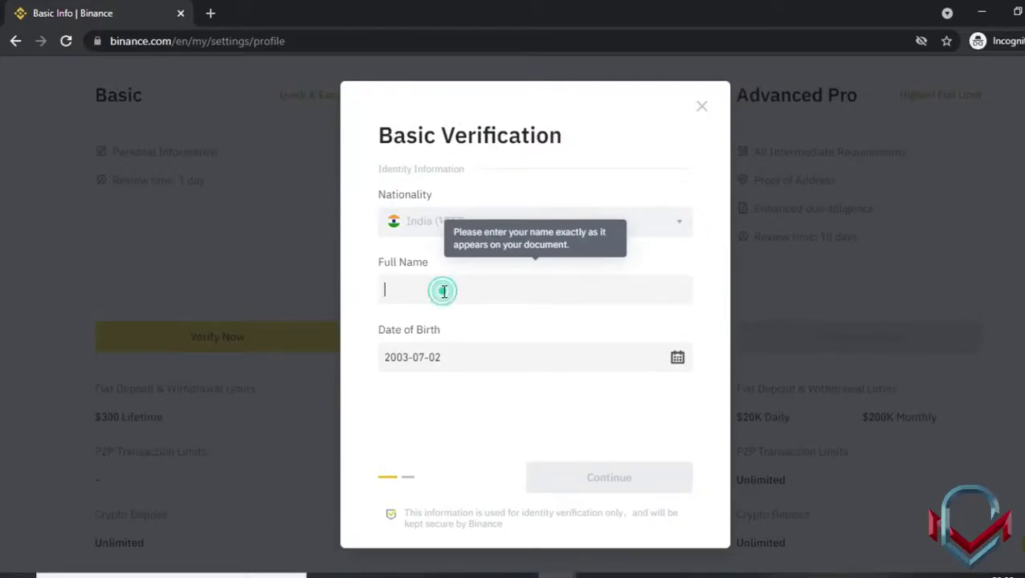
key("ctrl+v")
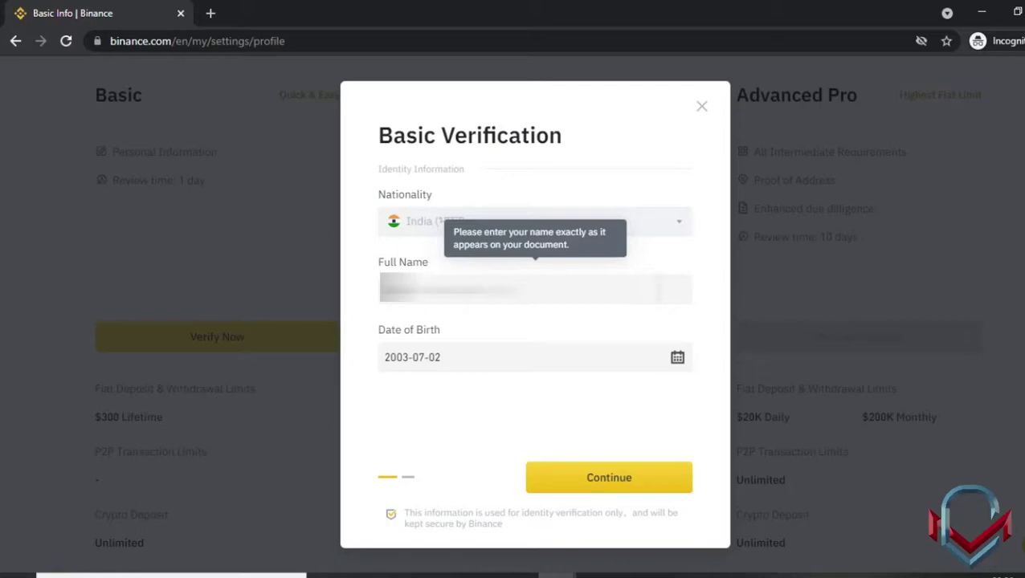
left_click(678, 357)
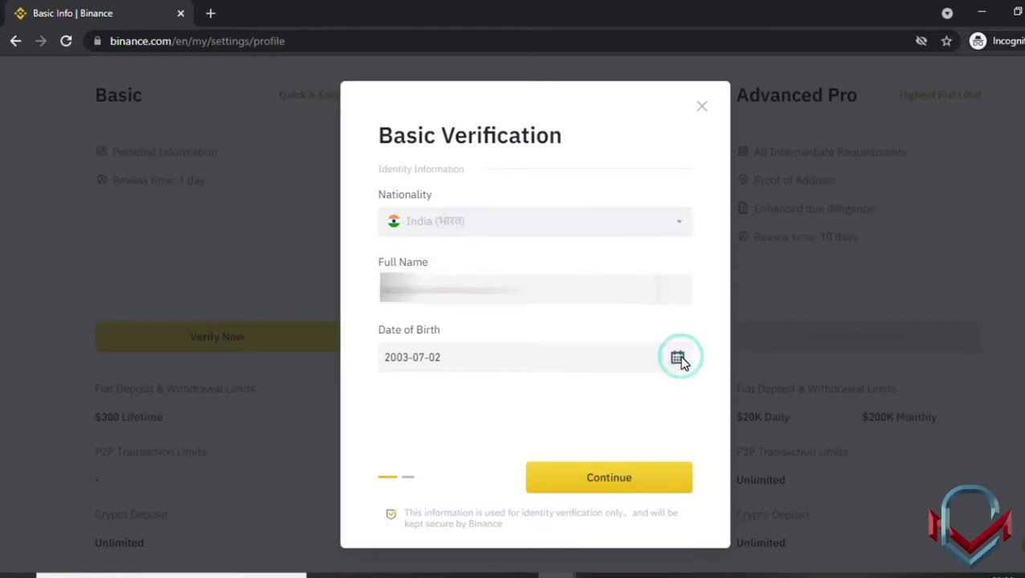
left_click(677, 359)
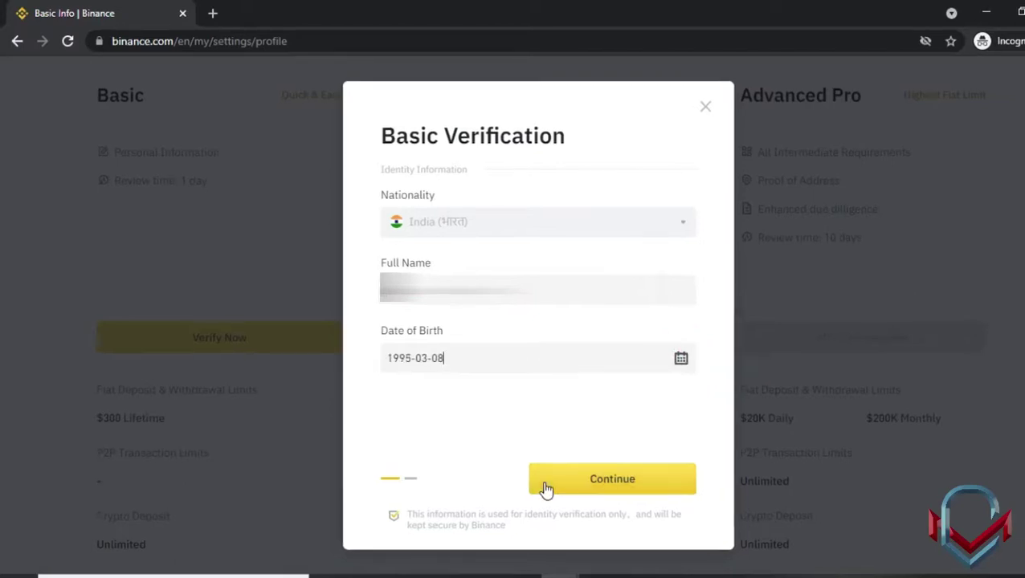
Enter street address, pin, city and PAN, submit, and close the Basic Verified confirmation.
left_click(543, 481)
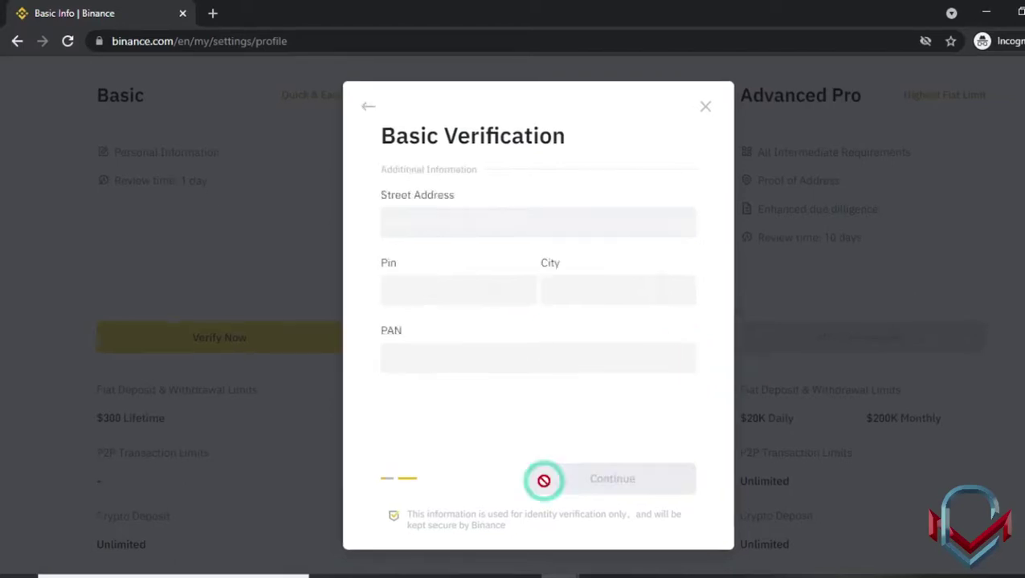
left_click(465, 230)
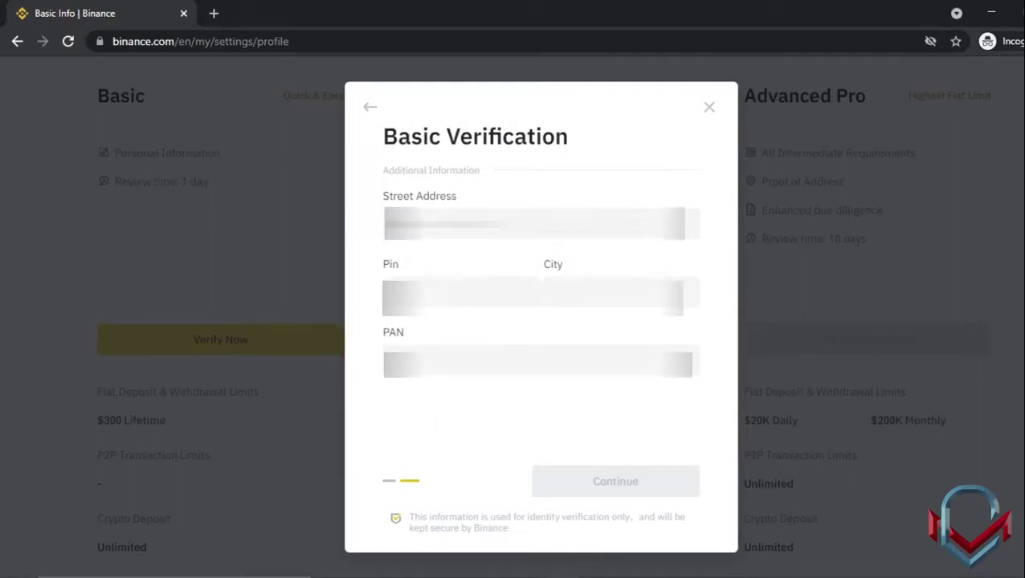
left_click(610, 298)
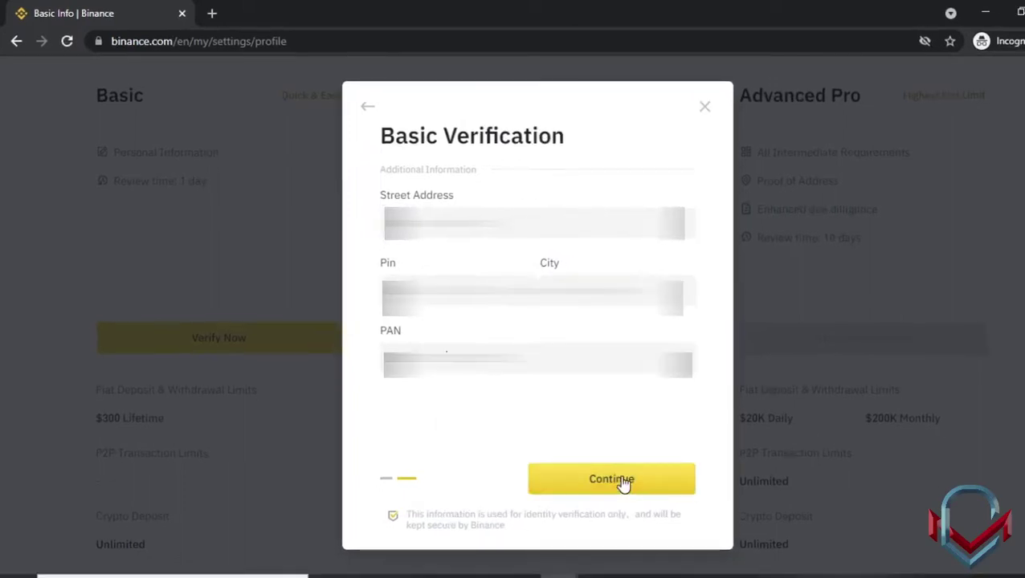
left_click(620, 479)
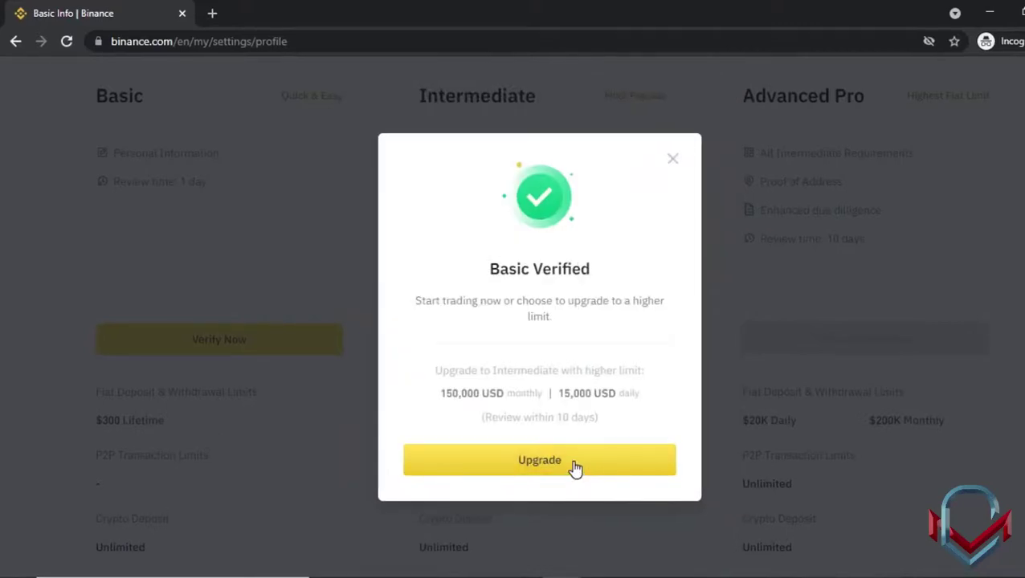
left_click(611, 512)
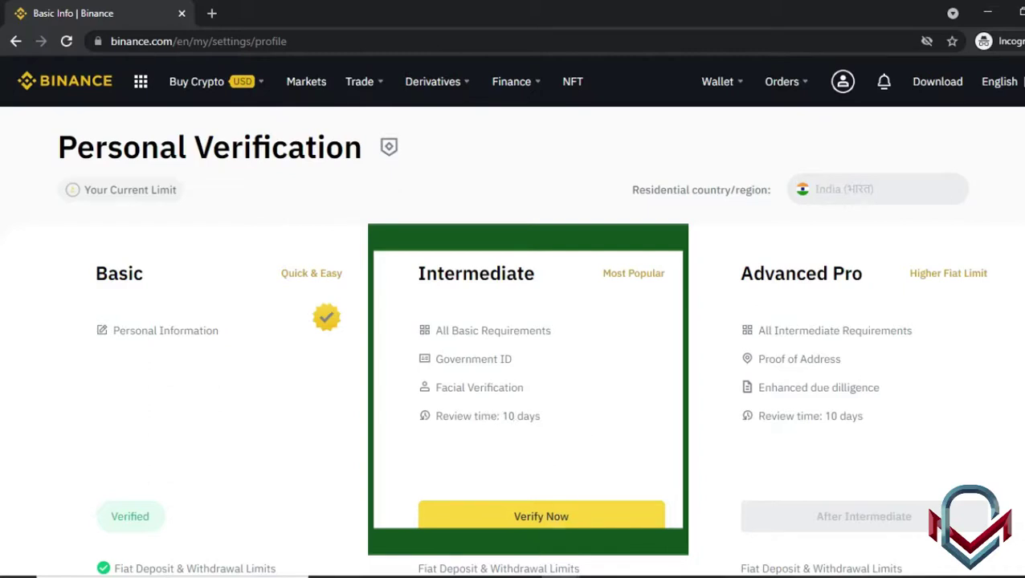
Start Intermediate verification with ID Card and upload the ID front page image.
left_click(549, 519)
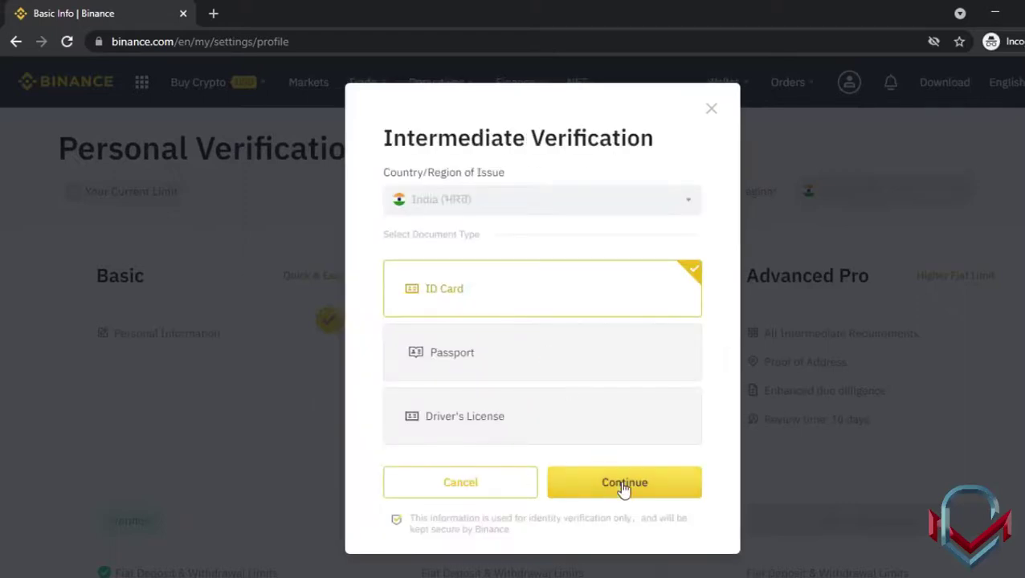
left_click(623, 485)
left_click(533, 190)
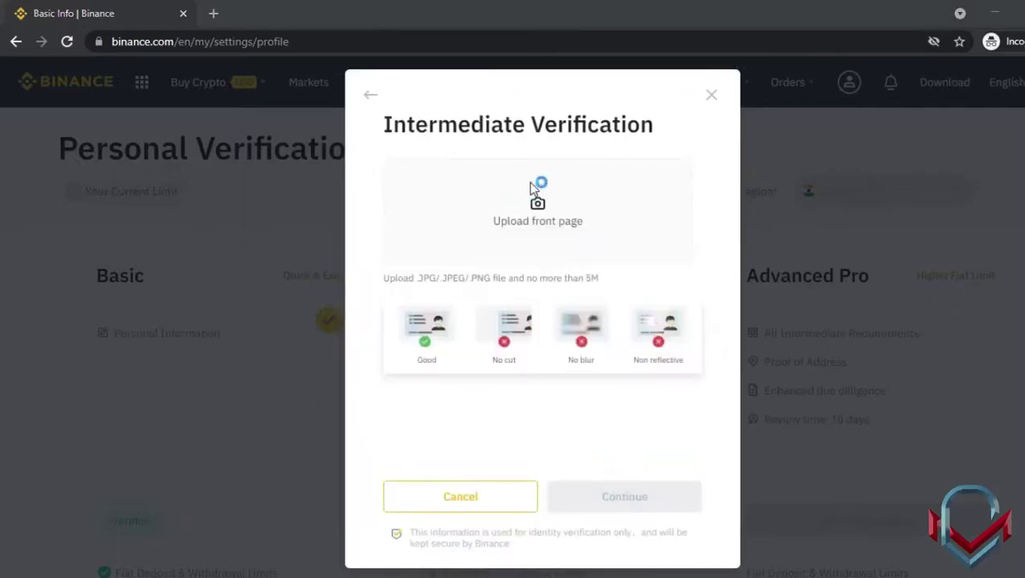
double_click(172, 67)
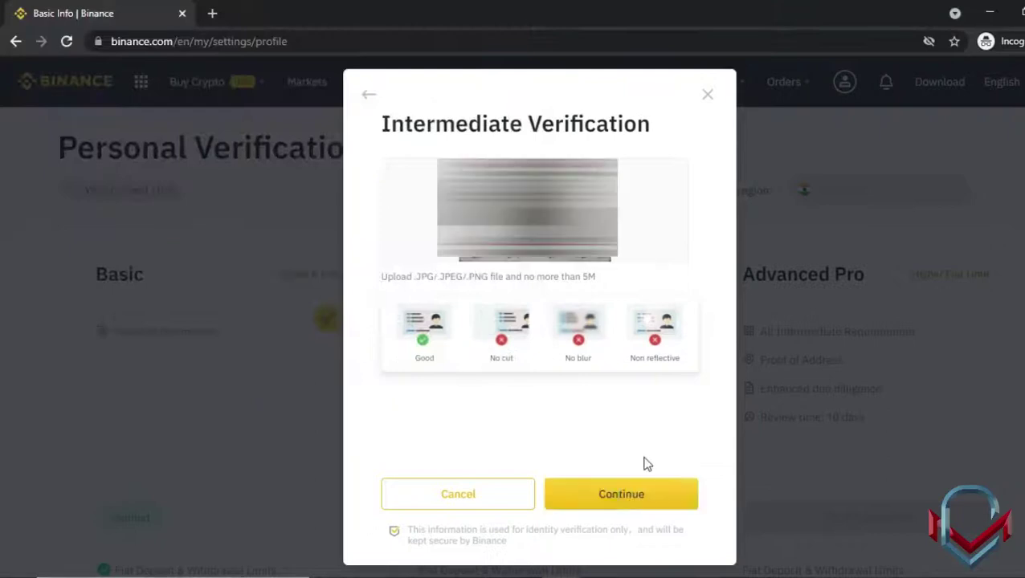
left_click(629, 493)
Upload the pic portrait photo, complete face verification on PC and acknowledge the review notice.
left_click(541, 369)
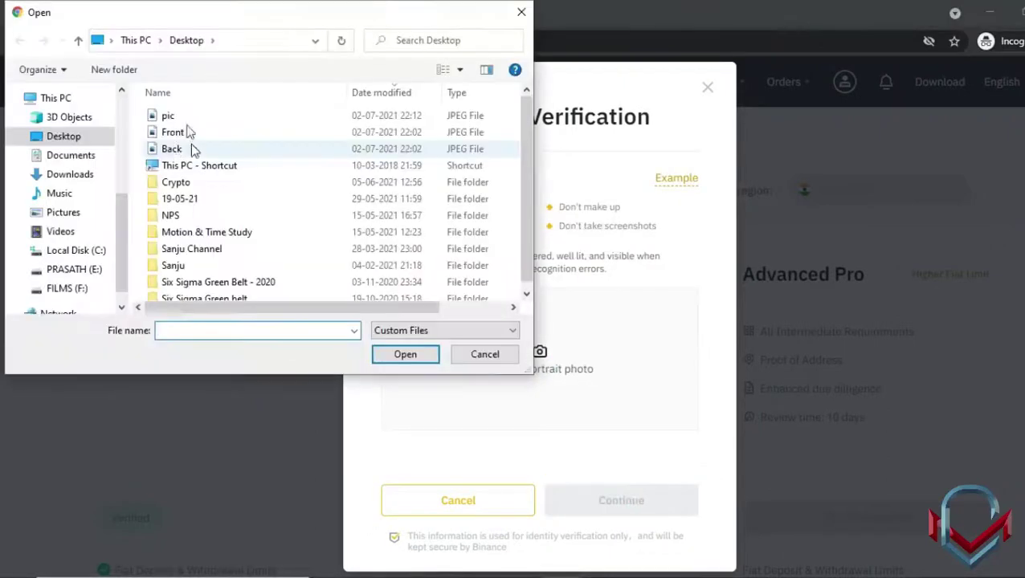
left_click(168, 112)
left_click(408, 355)
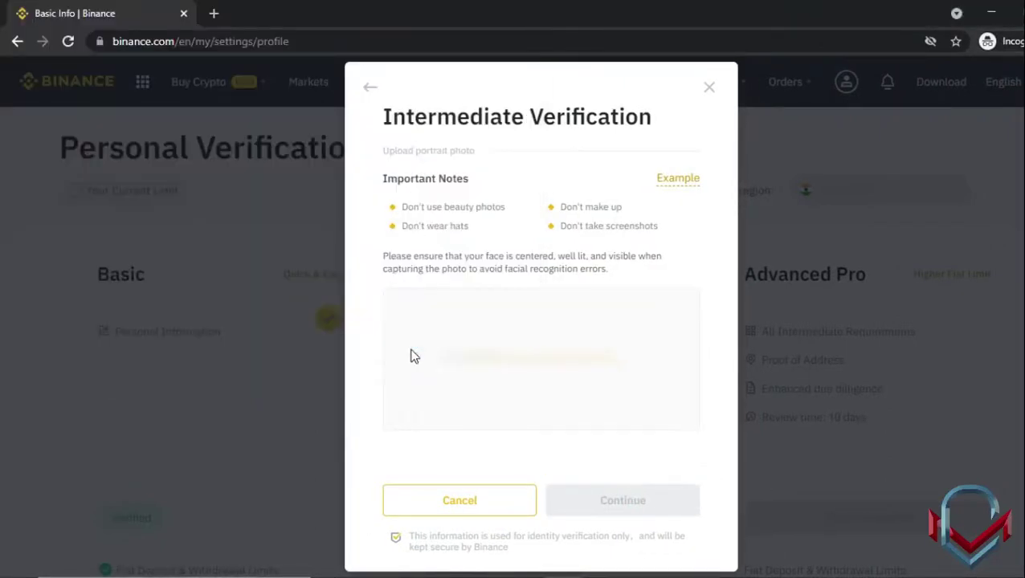
left_click(616, 491)
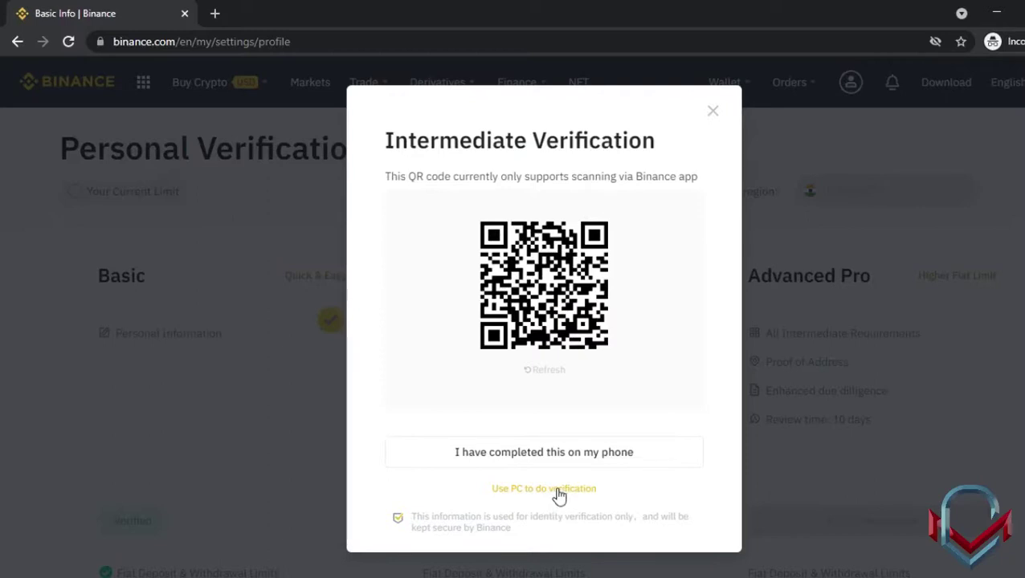
left_click(558, 491)
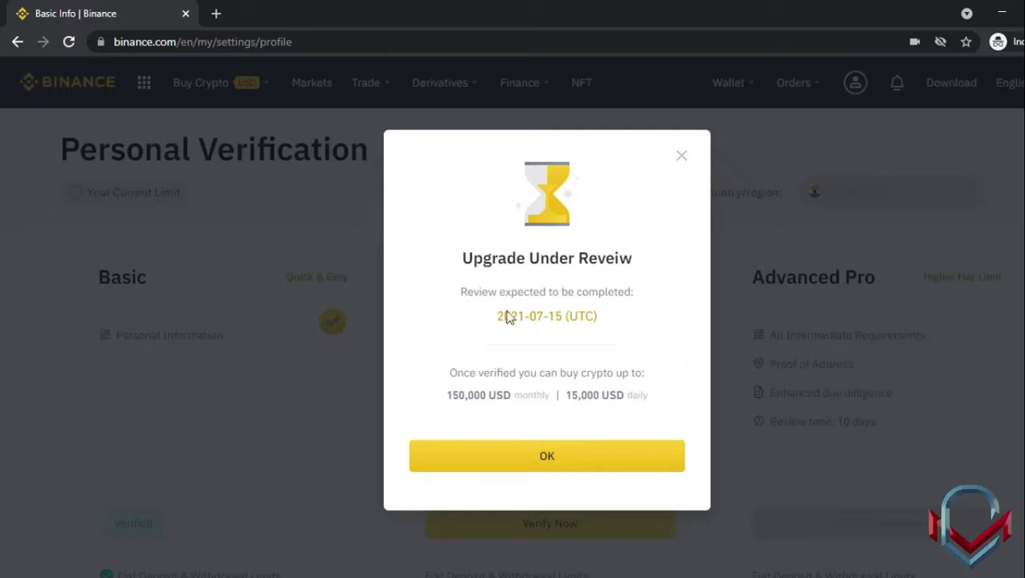
left_click(563, 455)
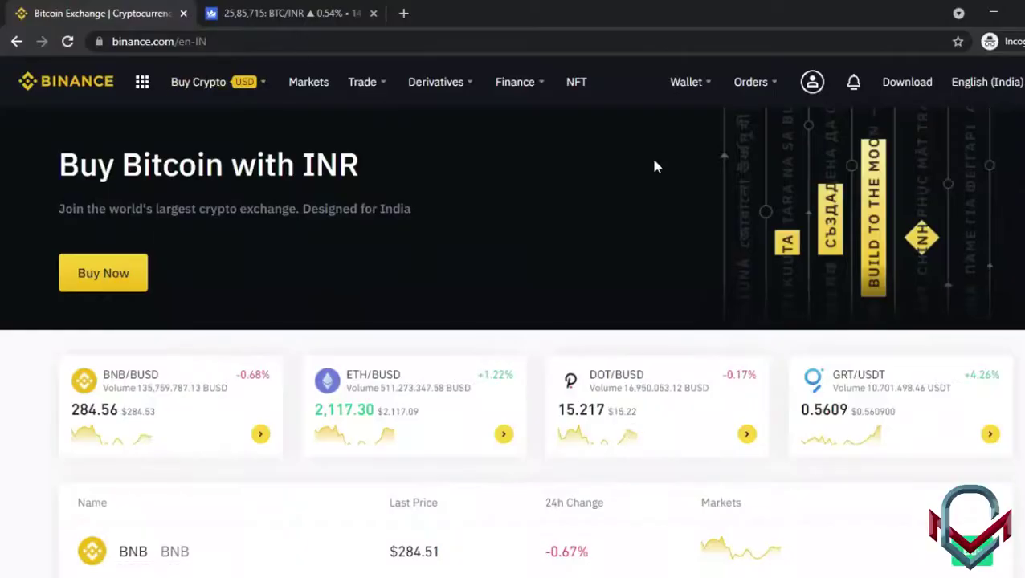
Open Wallet Overview and choose Activate on the WazirX connection card.
mouse_move(712, 86)
left_click(699, 122)
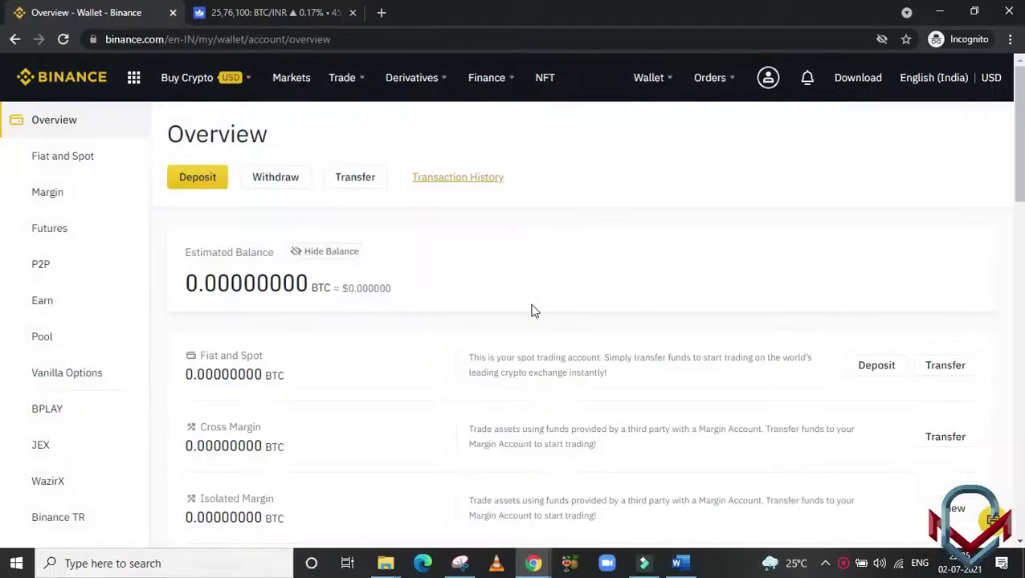
scroll(534, 314, "down", 10)
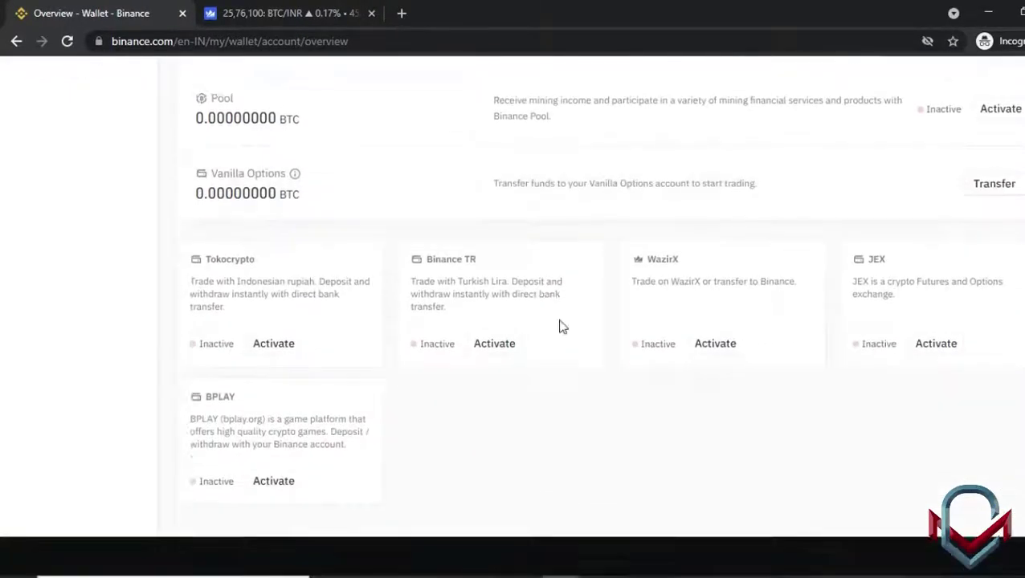
scroll(562, 327, "down", 1)
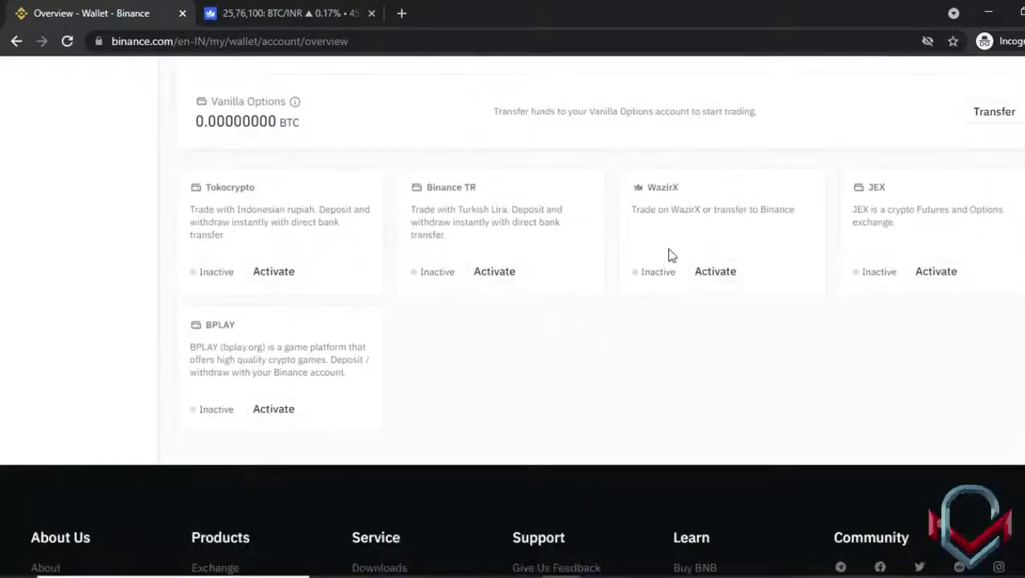
left_click(732, 274)
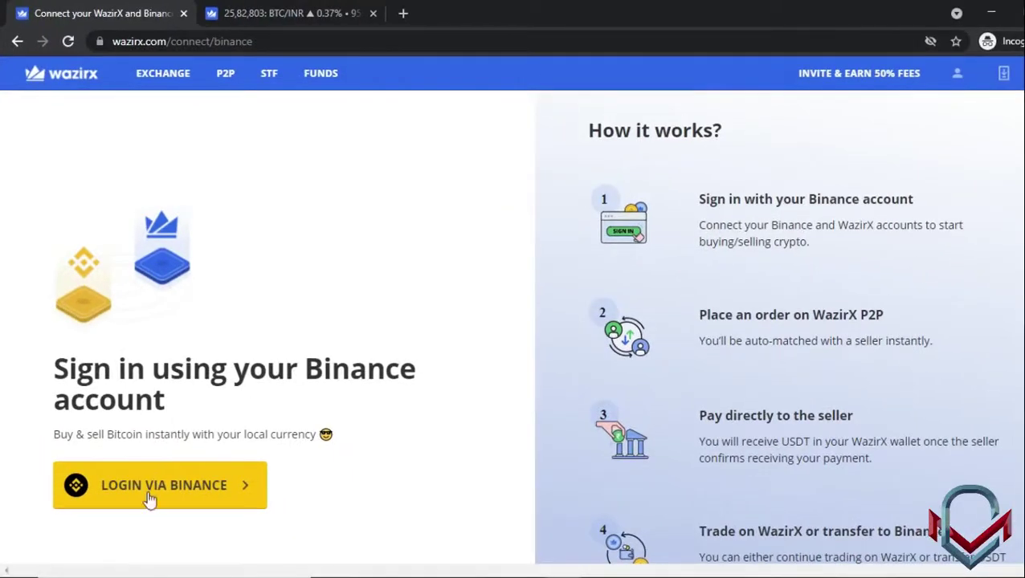
Log in to WazirX with the Binance account using the authenticator and e-mail codes.
left_click(148, 497)
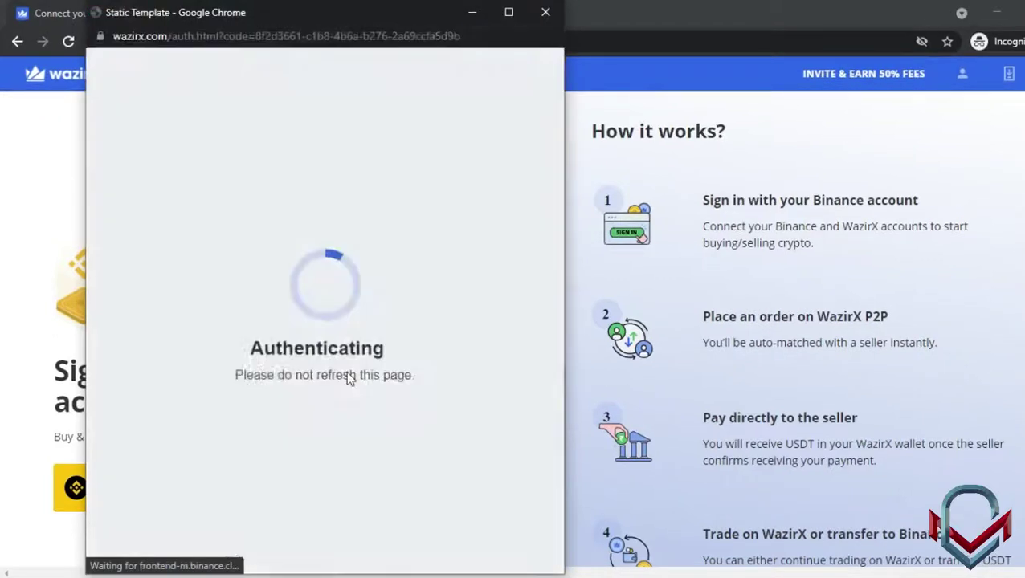
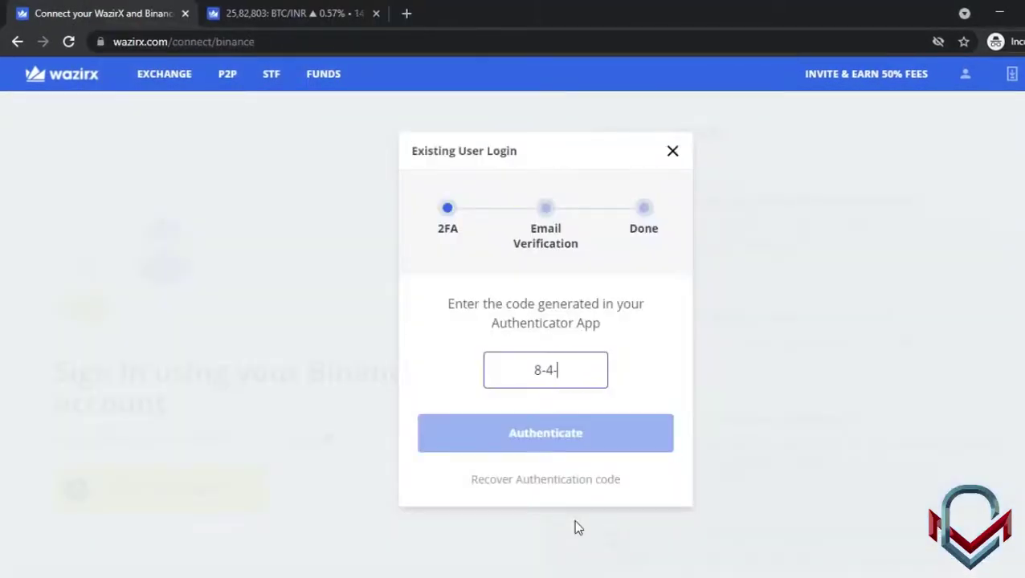
left_click(536, 441)
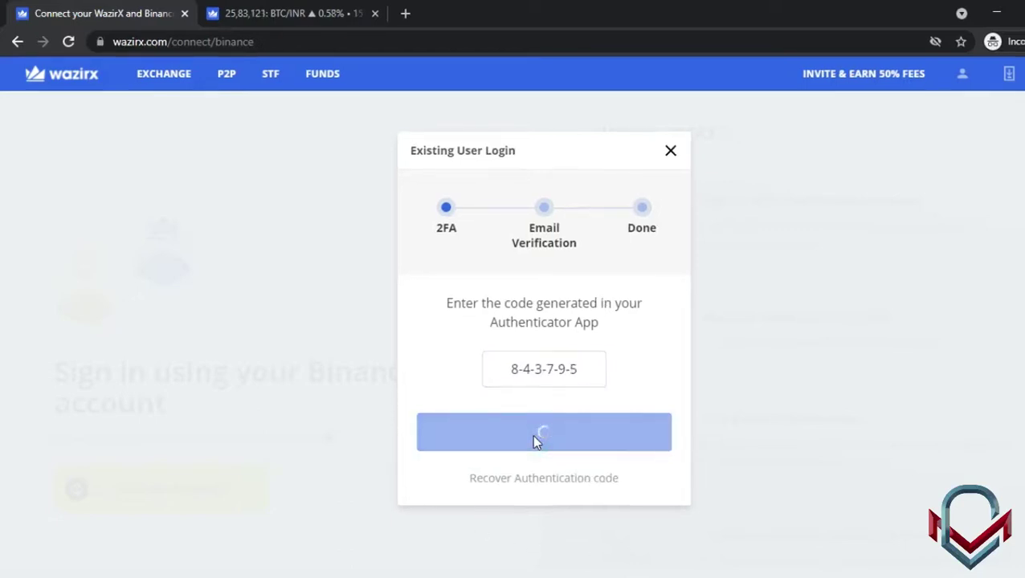
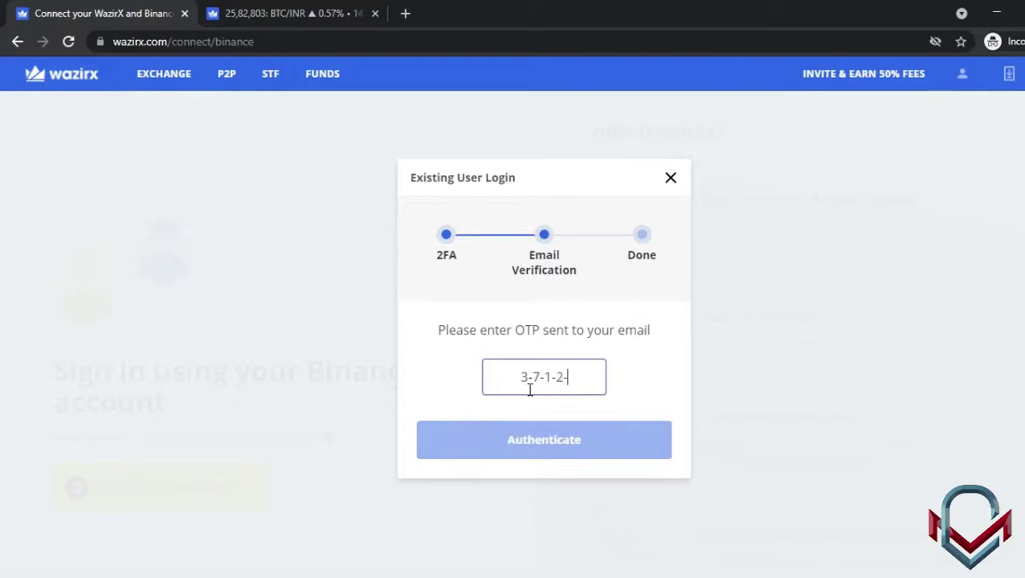
left_click(524, 451)
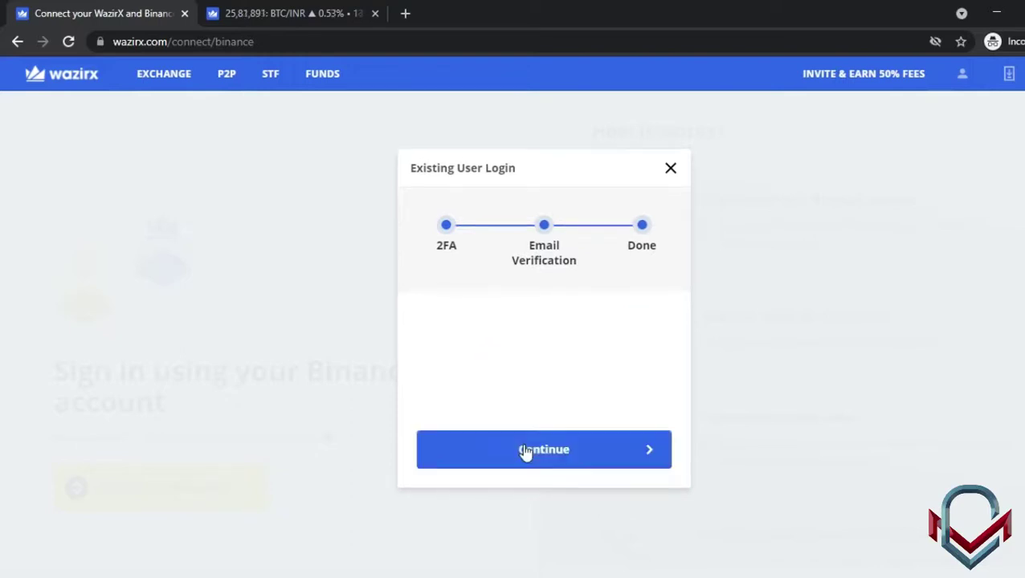
left_click(582, 450)
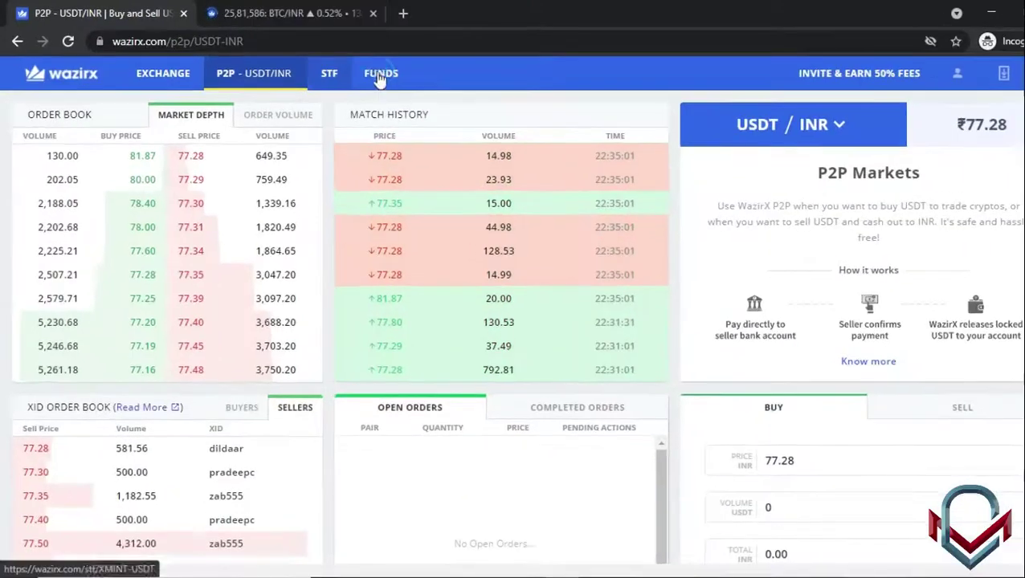
left_click(379, 74)
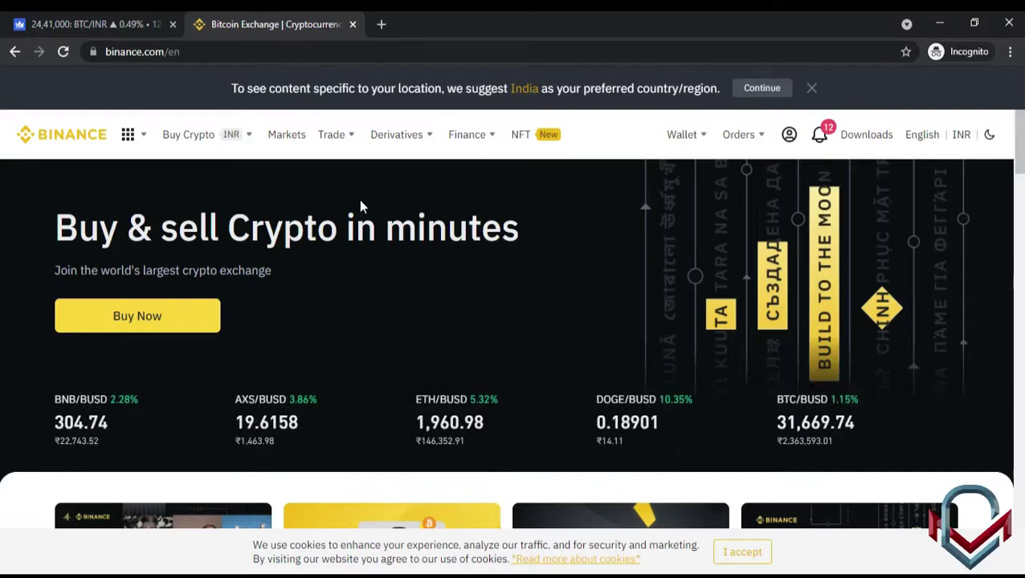
From Wallet Overview, choose View account on the WazirX card to reach the transfer form.
mouse_move(680, 133)
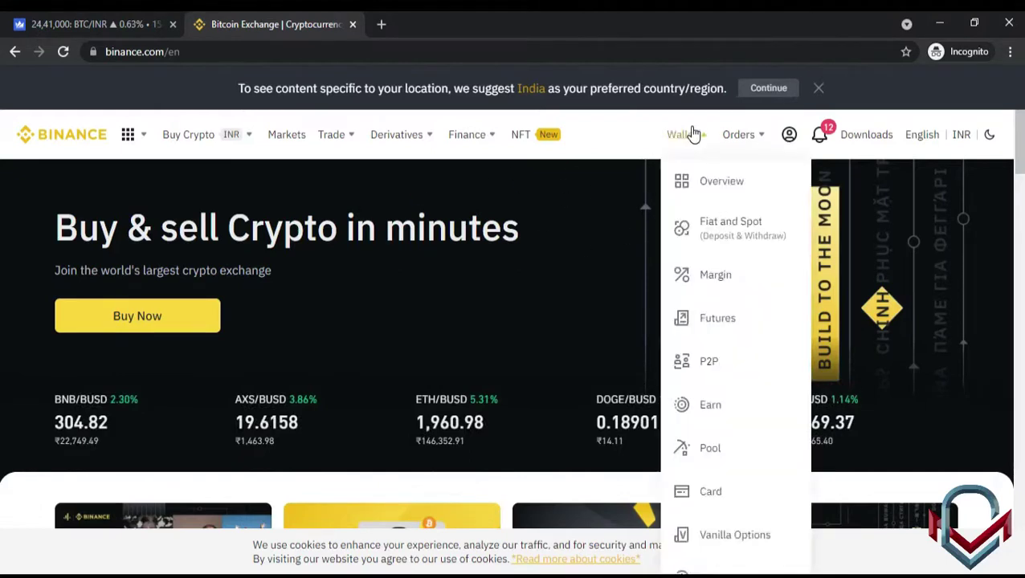
left_click(720, 201)
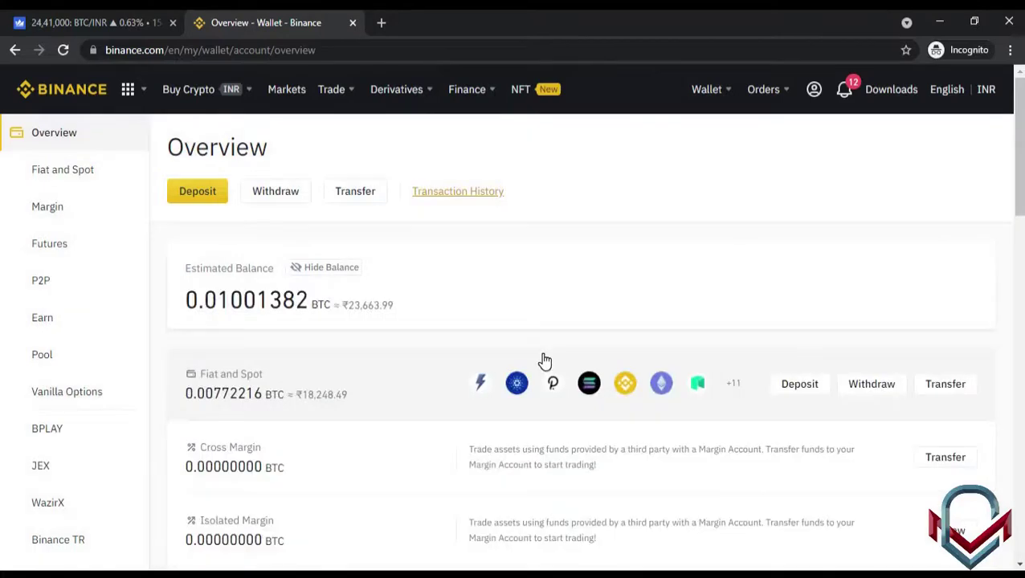
scroll(544, 361, "down", 15)
scroll(544, 361, "up", 8)
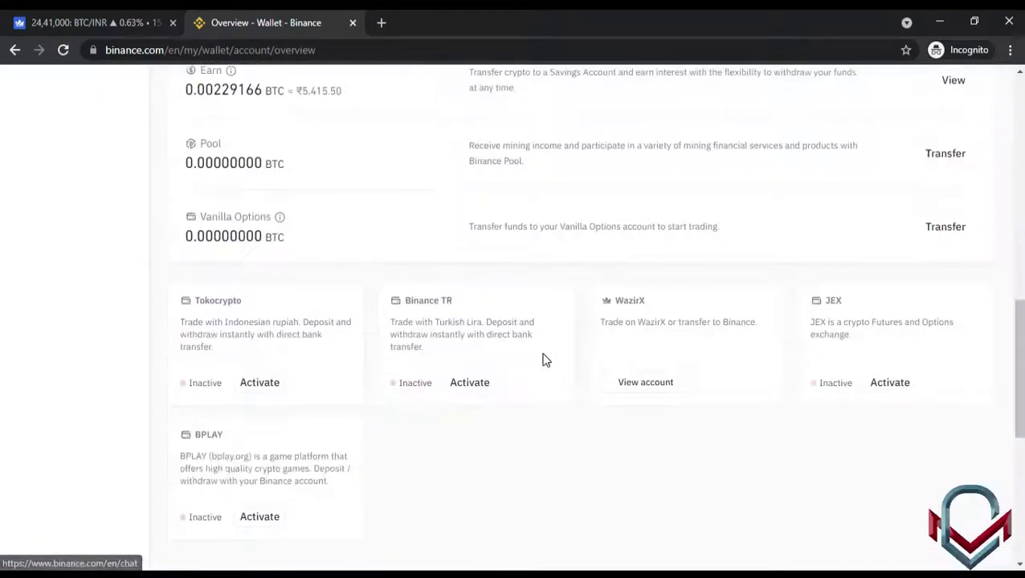
left_click(630, 388)
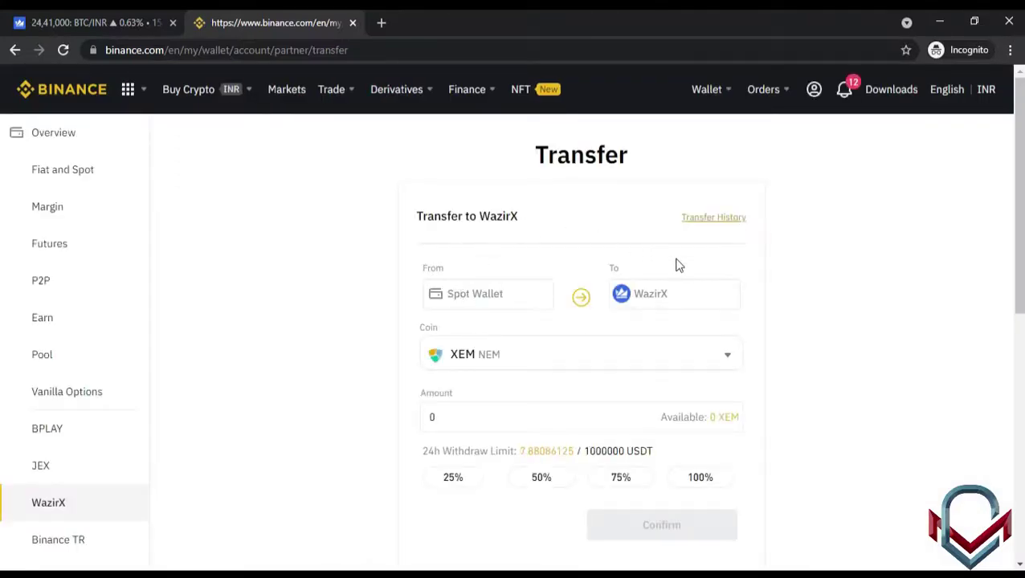
Choose ZIL as the coin, fill the full 124.875 ZIL balance and confirm the transfer.
left_click(472, 356)
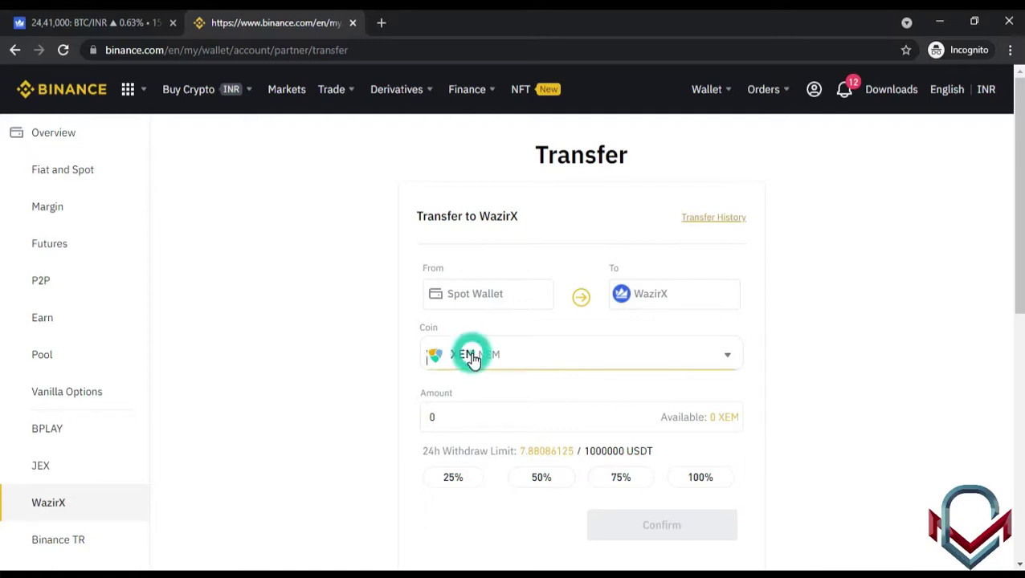
left_click(472, 354)
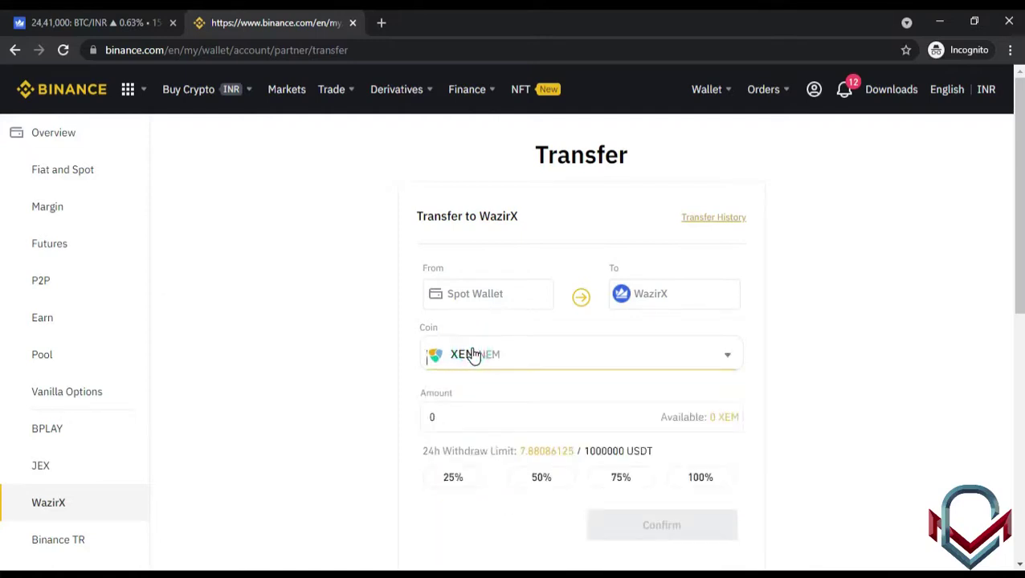
type("zil")
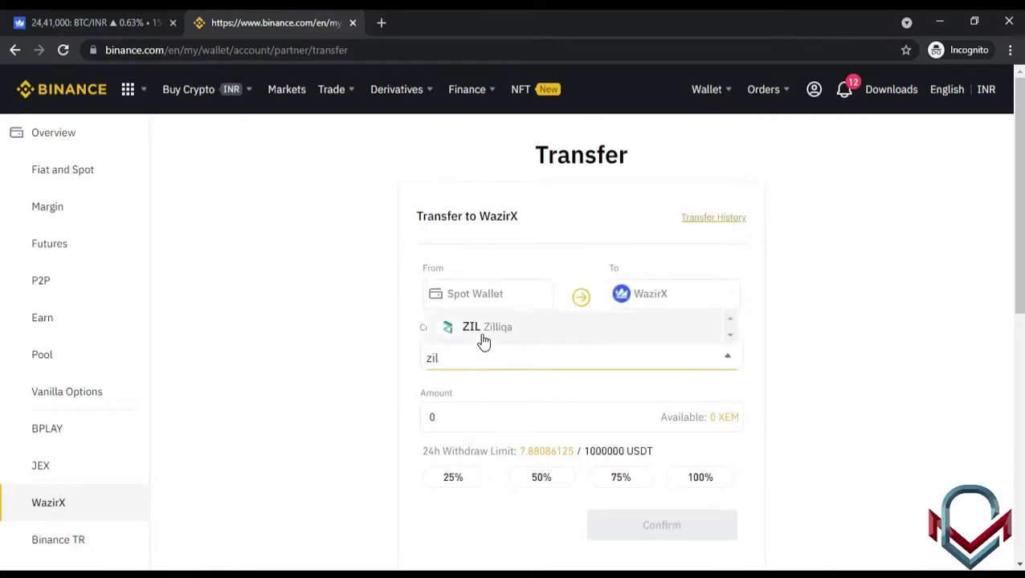
left_click(481, 335)
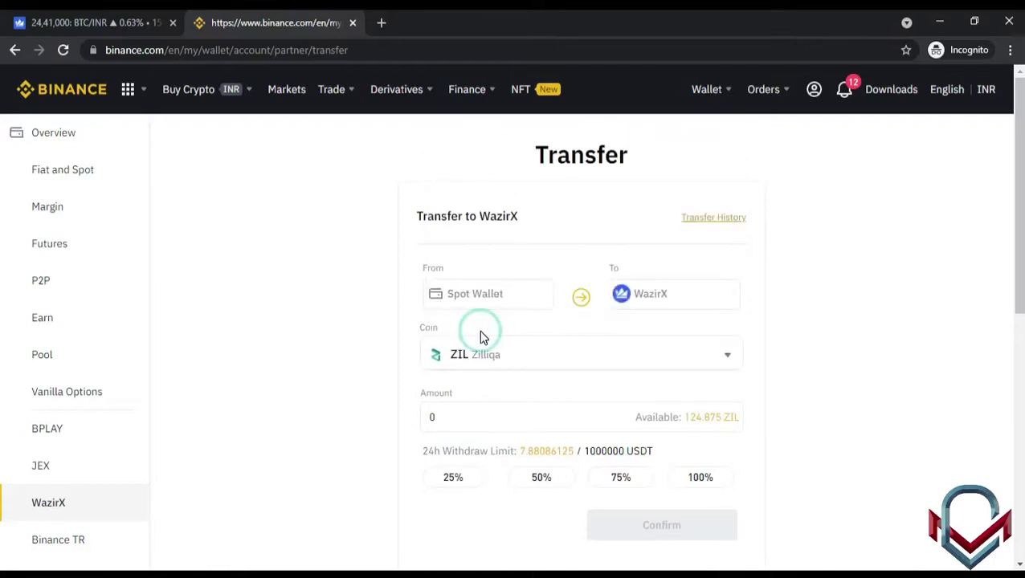
left_click(697, 412)
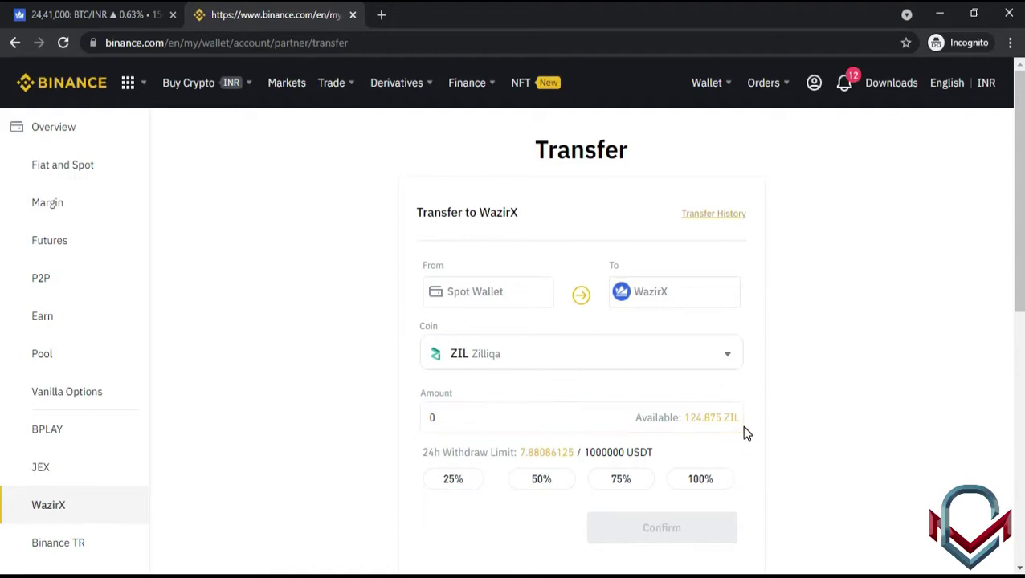
left_click(701, 480)
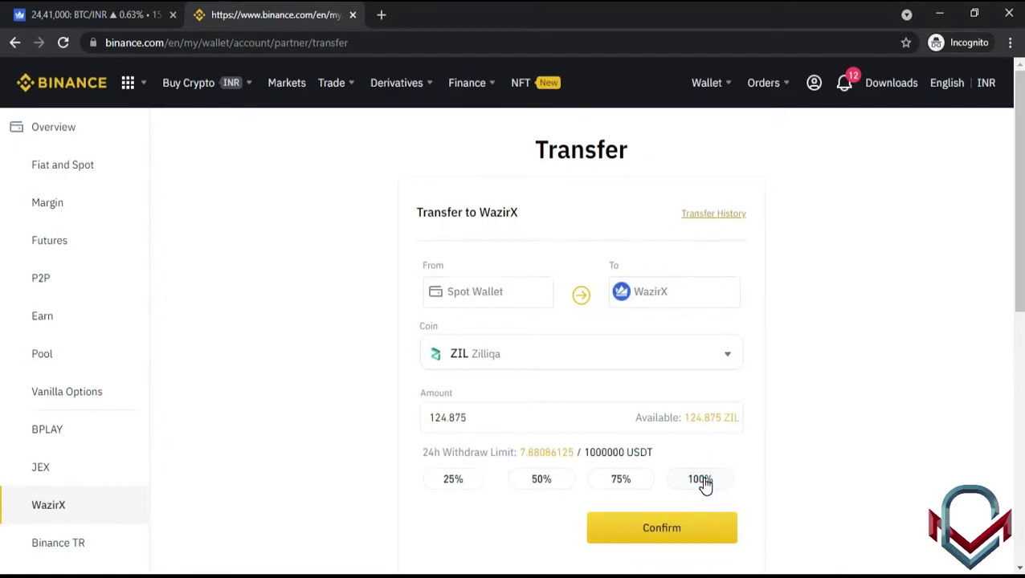
left_click(679, 529)
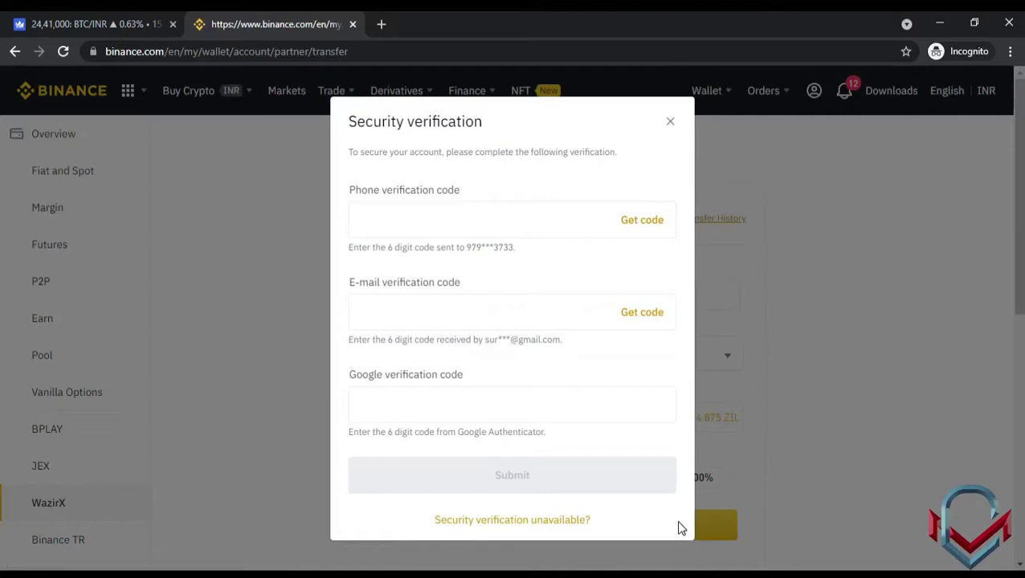
Request and enter the phone, e-mail and Google authenticator codes, then submit the transfer.
left_click(572, 220)
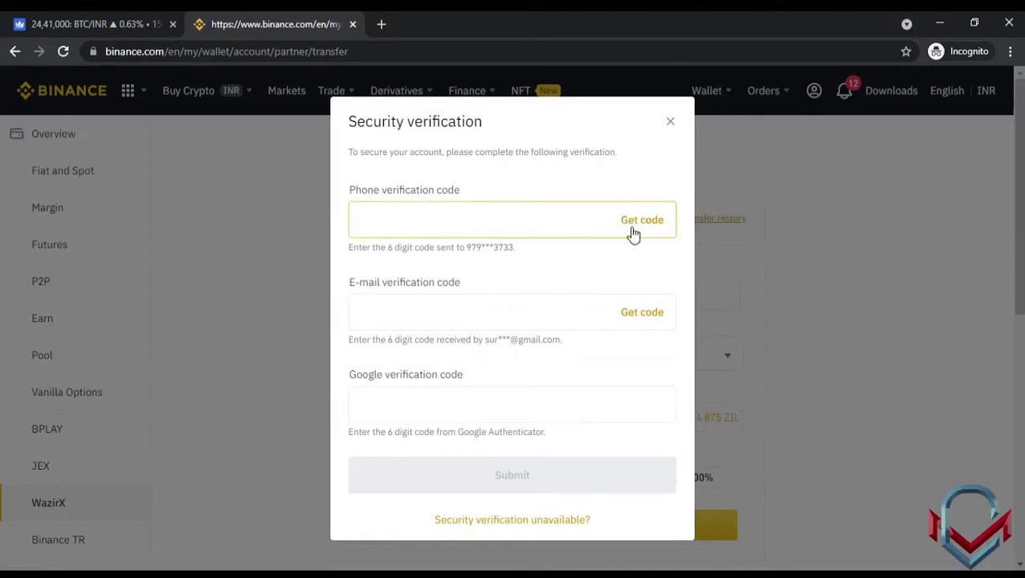
left_click(632, 230)
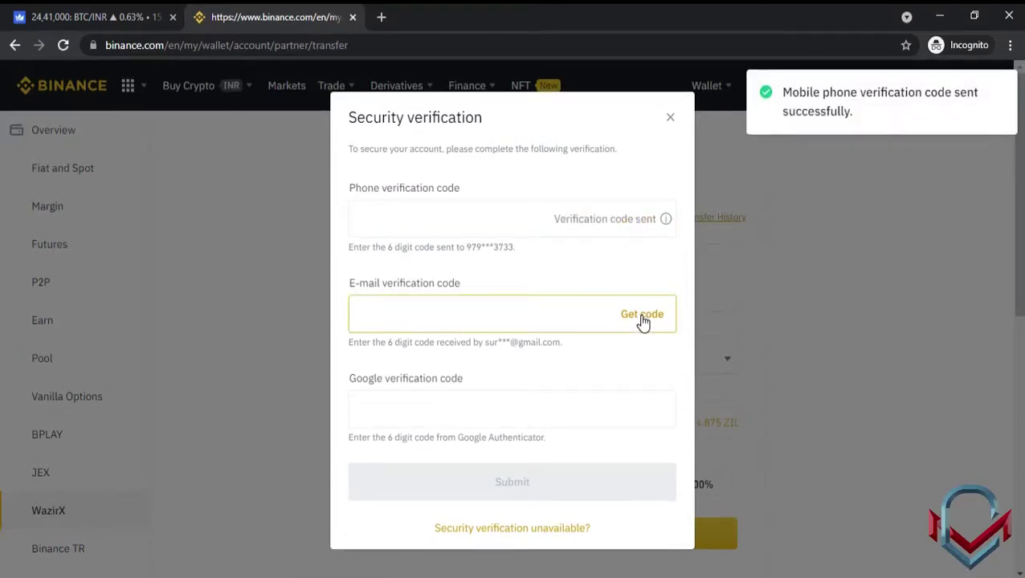
left_click(642, 317)
left_click(636, 317)
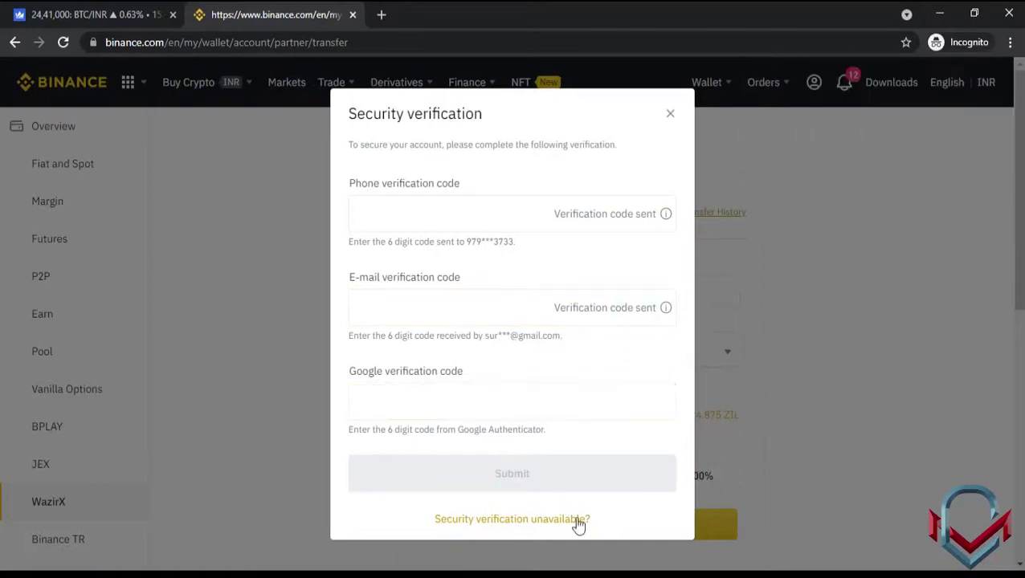
left_click(434, 204)
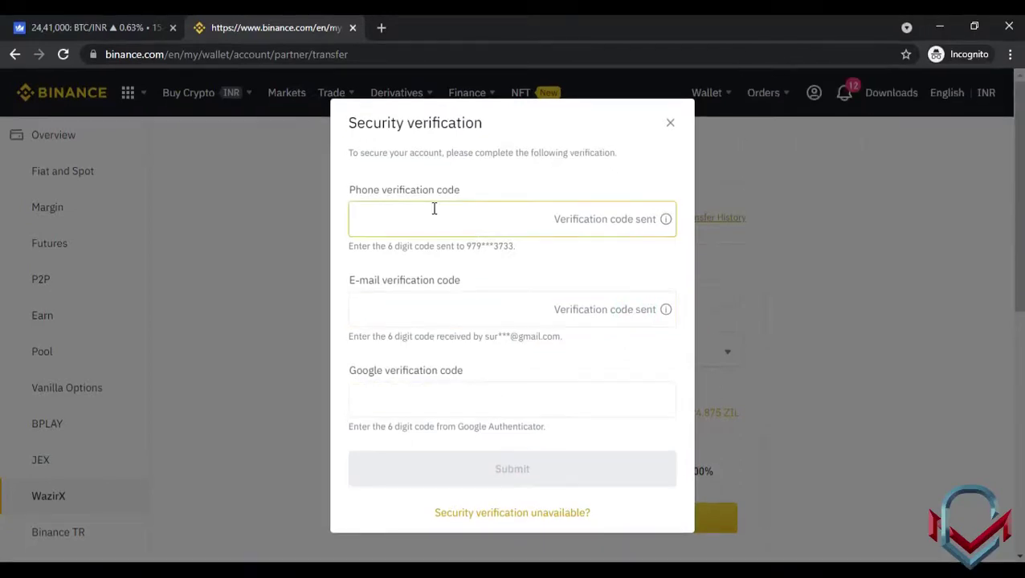
left_click(533, 309)
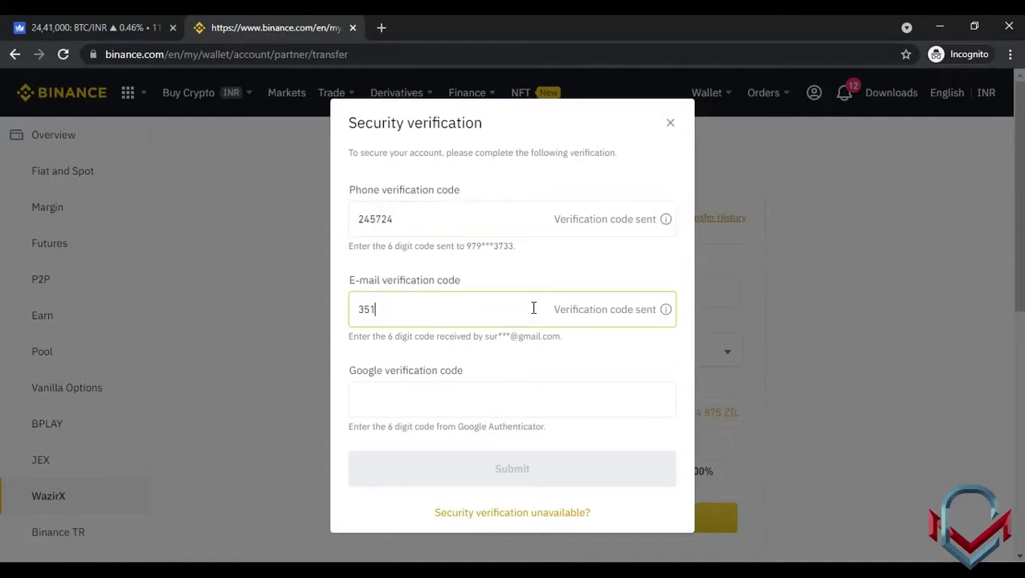
left_click(461, 394)
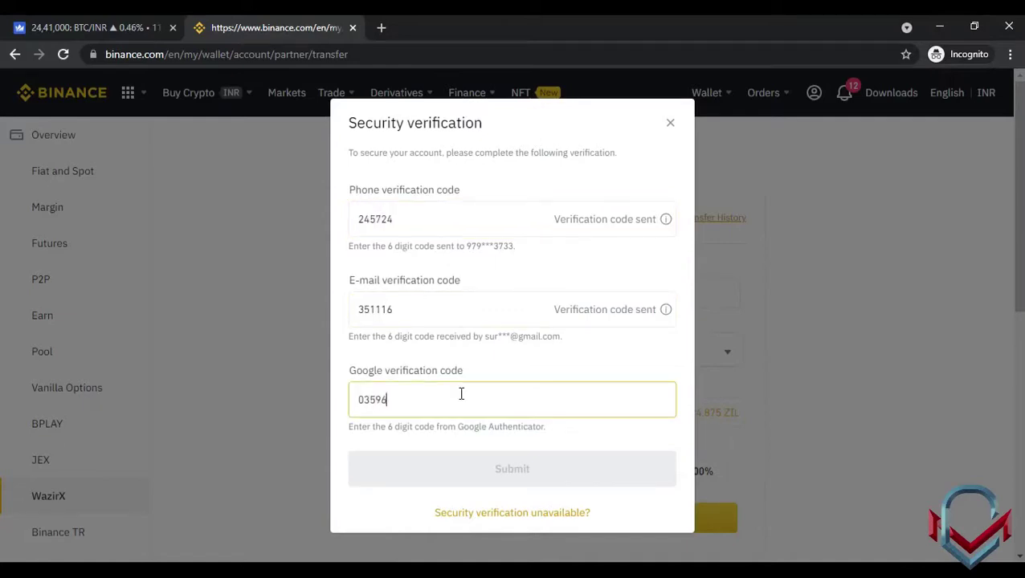
left_click(511, 477)
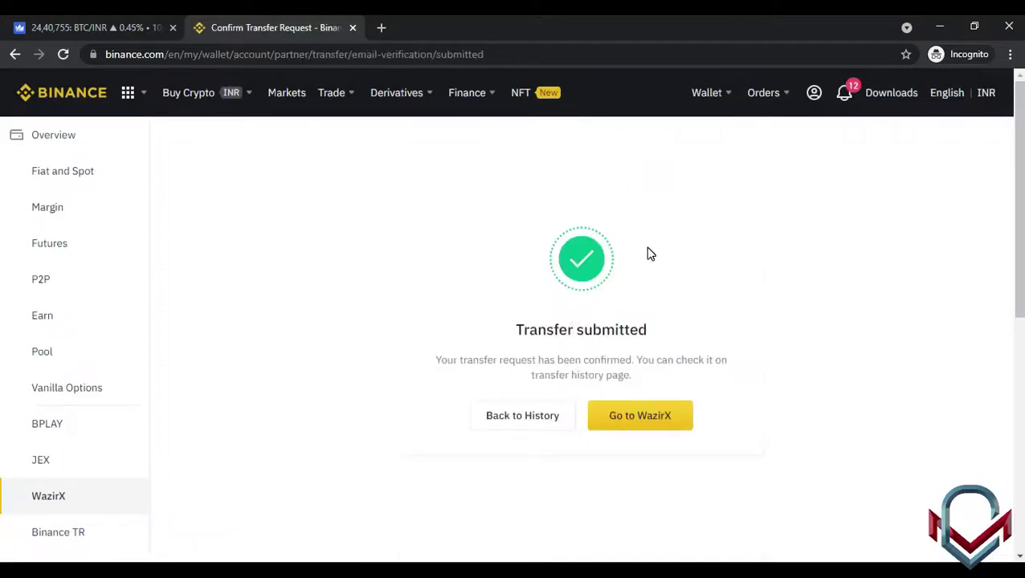
left_click(84, 28)
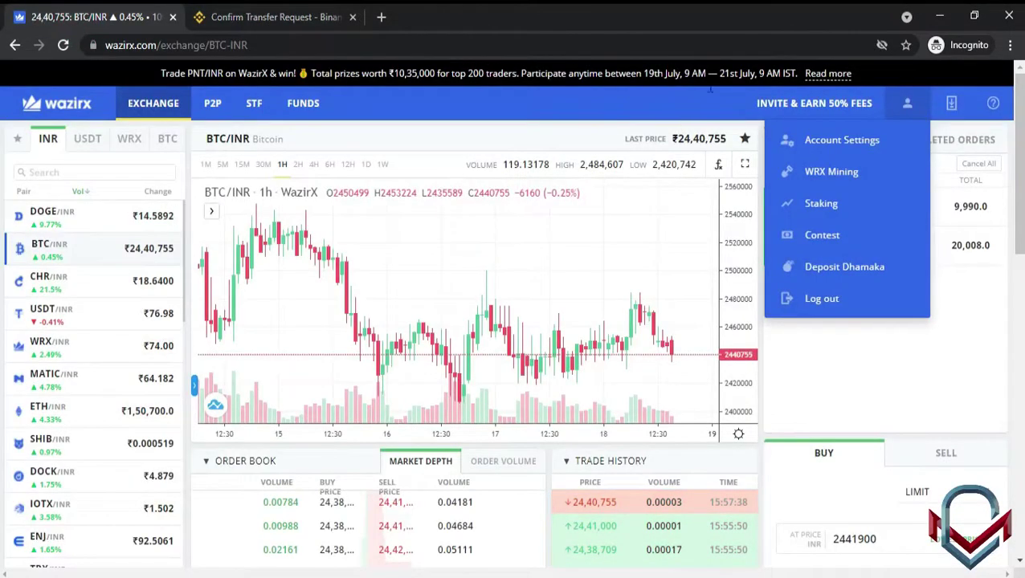
In WazirX FUNDS, search for zil to show the 124.875 ZIL balance.
left_click(391, 100)
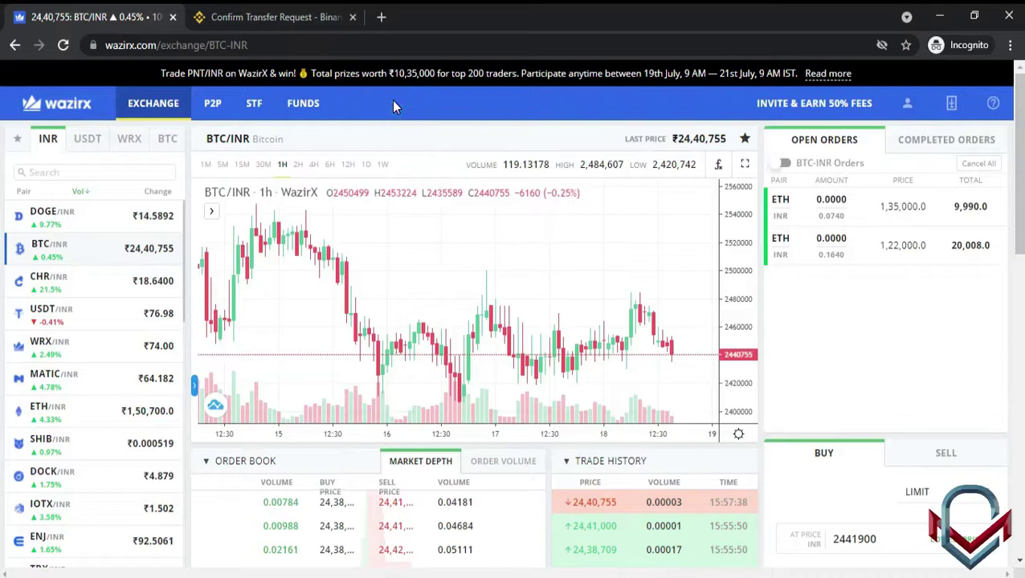
left_click(305, 102)
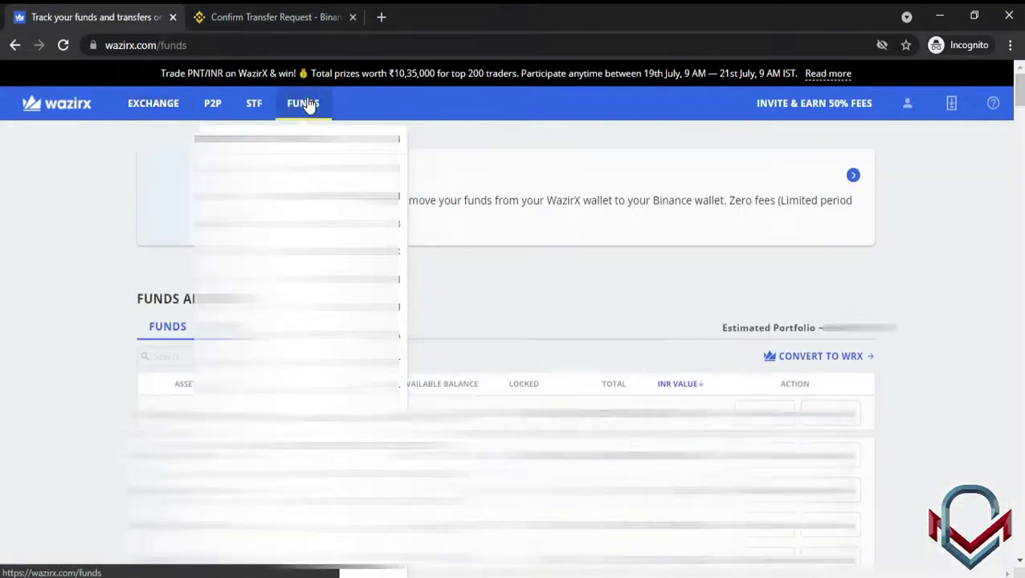
left_click(174, 355)
type("zil")
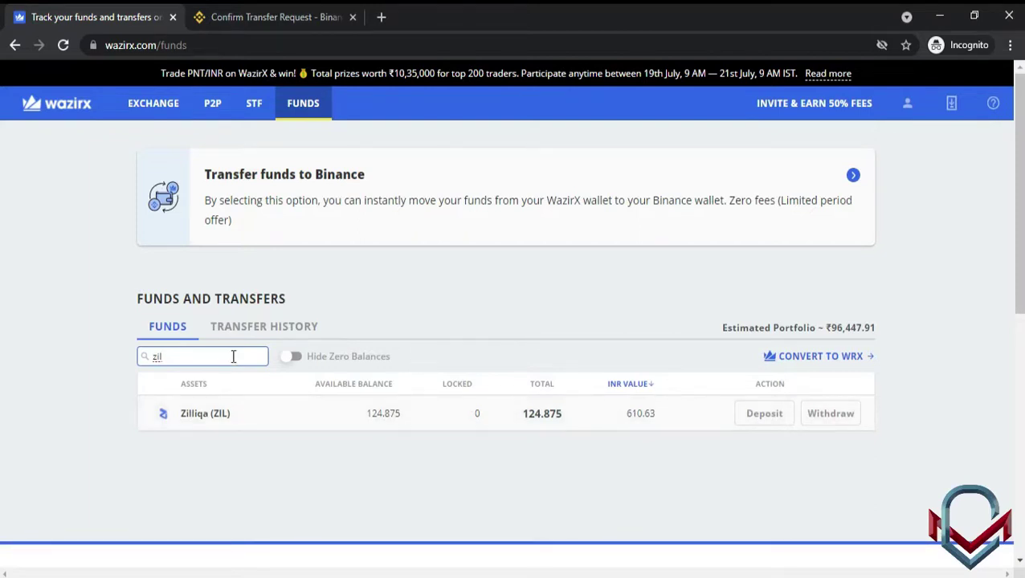
left_click(320, 282)
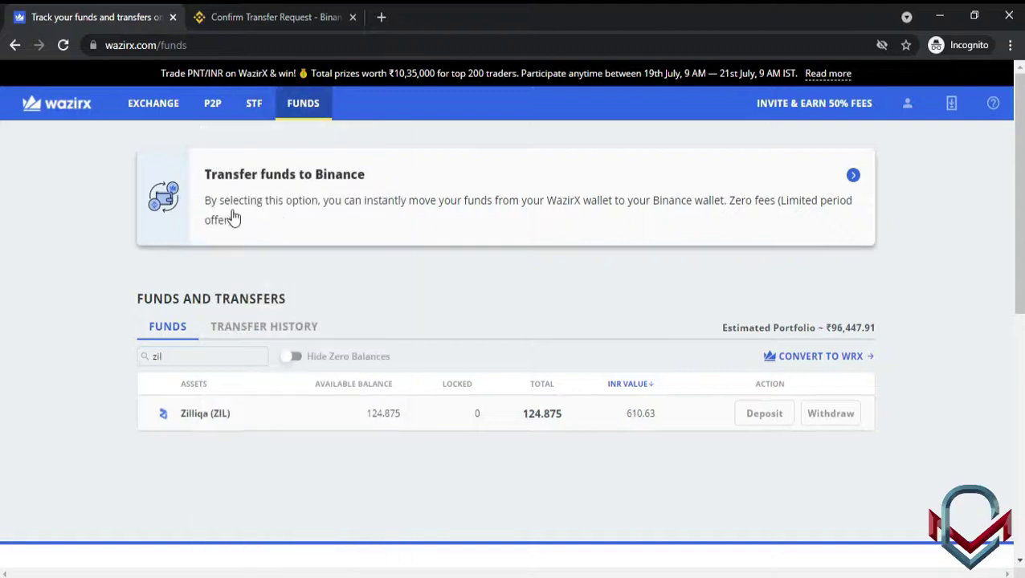
left_click(499, 203)
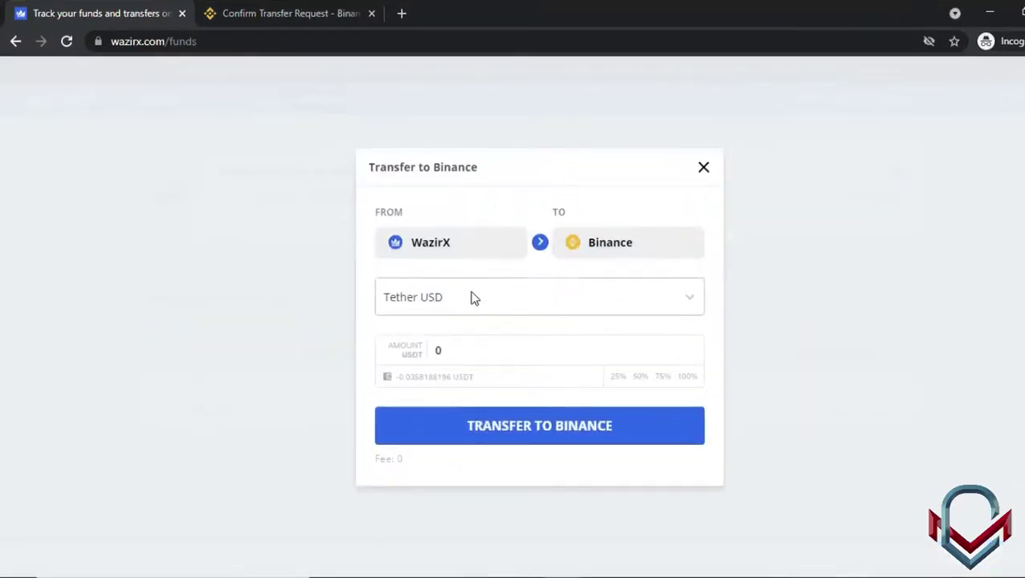
In WazirX, transfer 100% of the Zilliqa balance to Binance, authenticating with the OTP code.
left_click(473, 299)
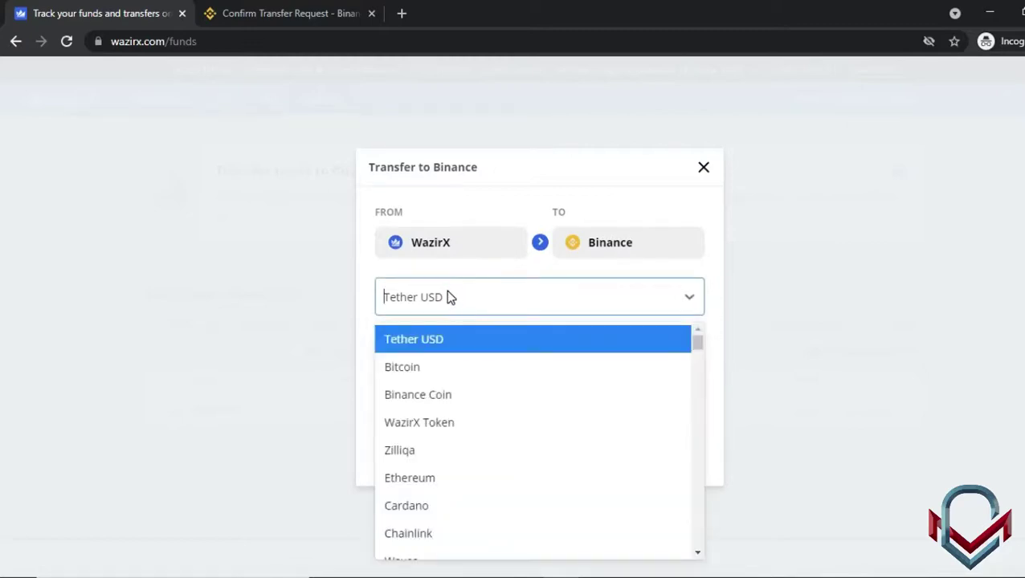
type("zil")
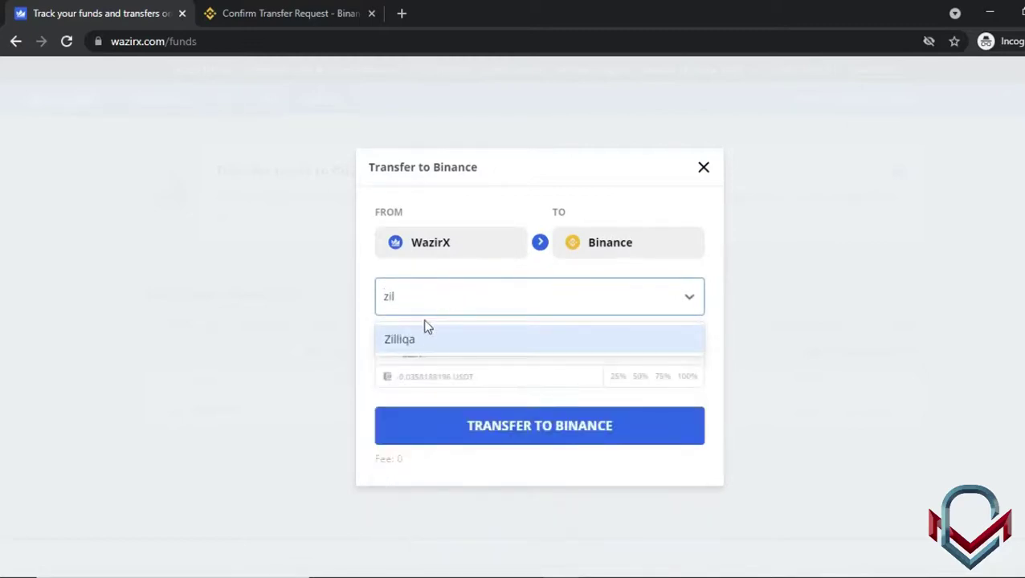
left_click(421, 339)
left_click(687, 378)
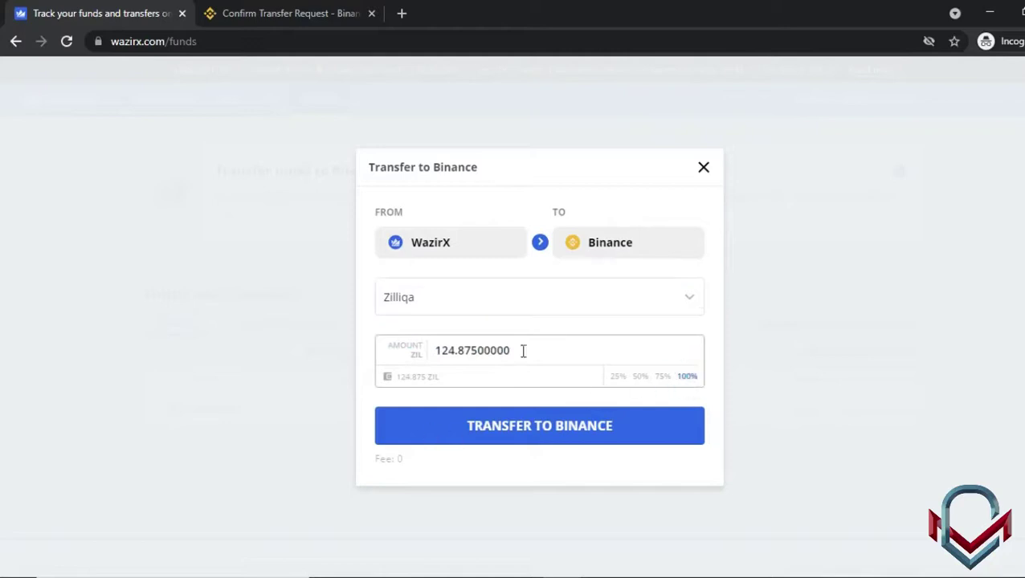
left_click(556, 430)
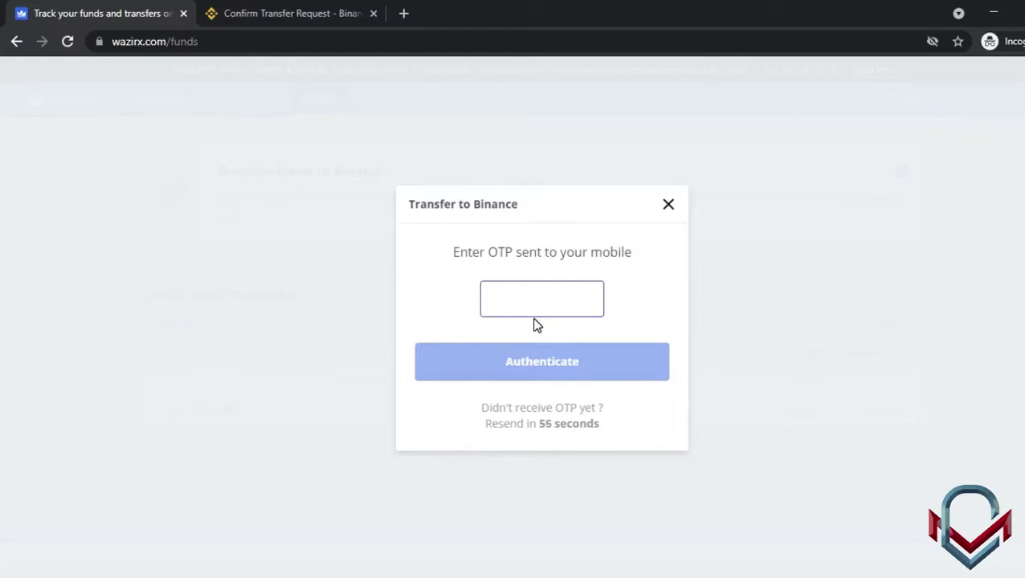
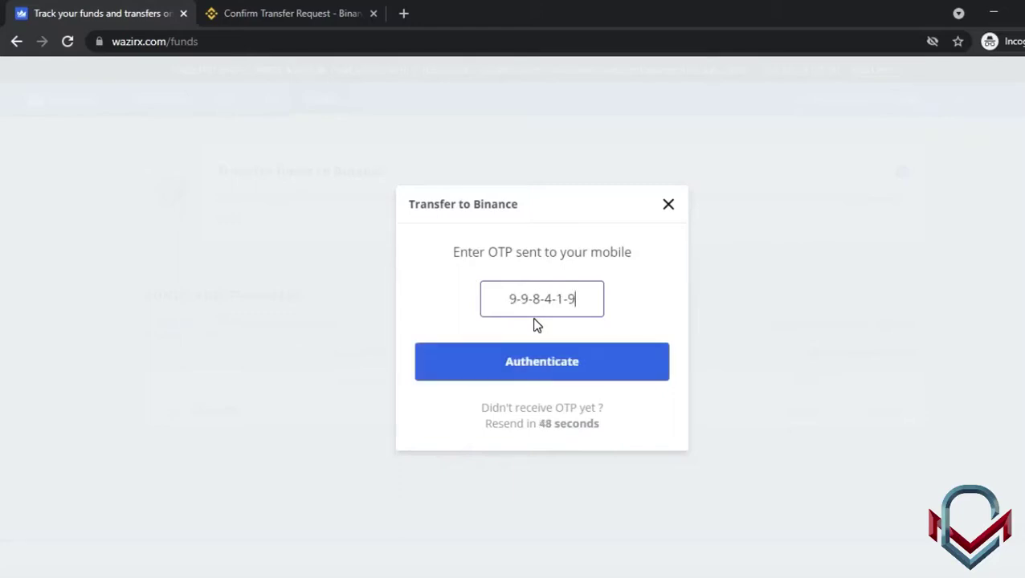
left_click(515, 362)
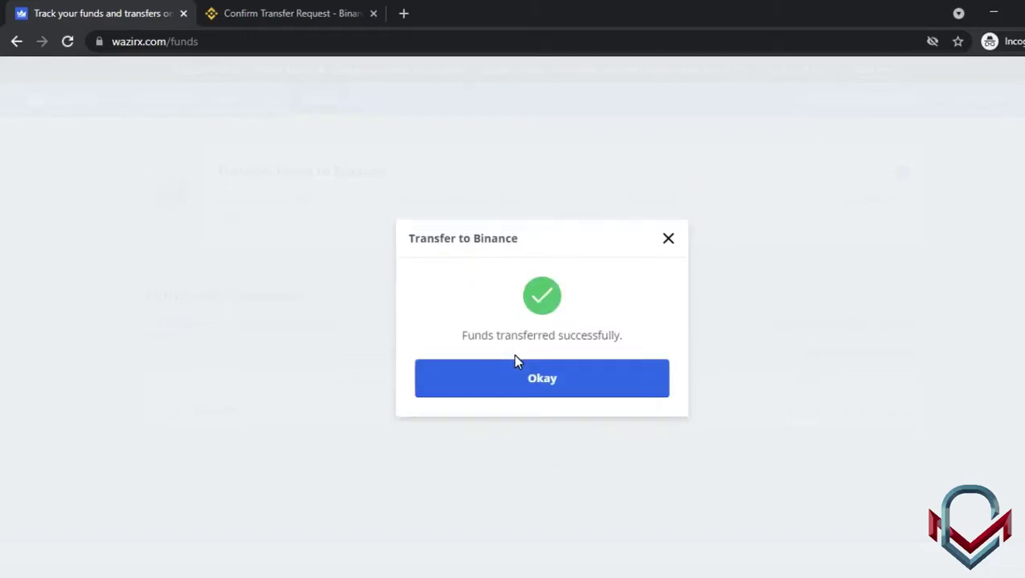
left_click(519, 382)
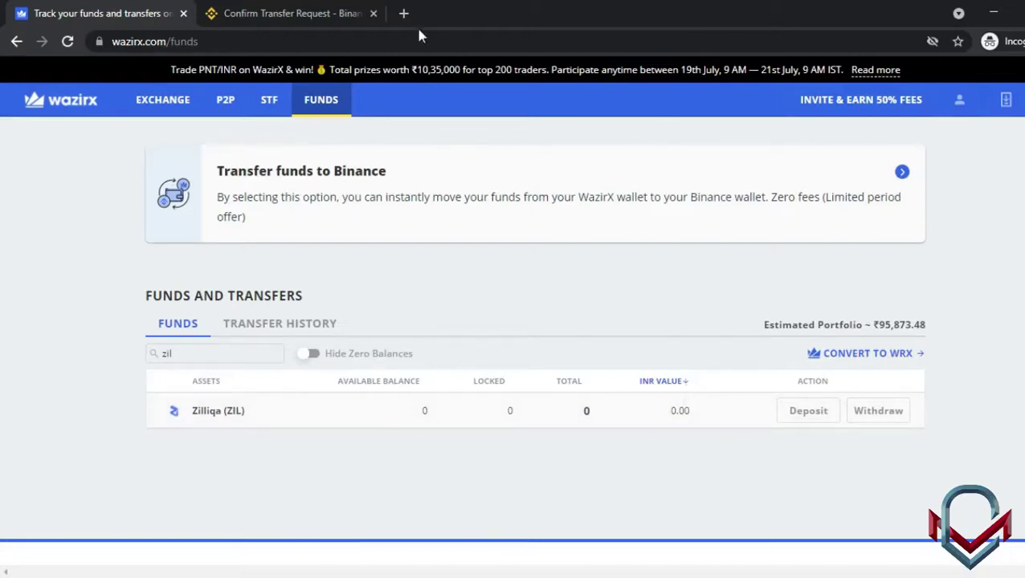
In the Binance tab, open Wallet > Fiat and Spot.
left_click(305, 13)
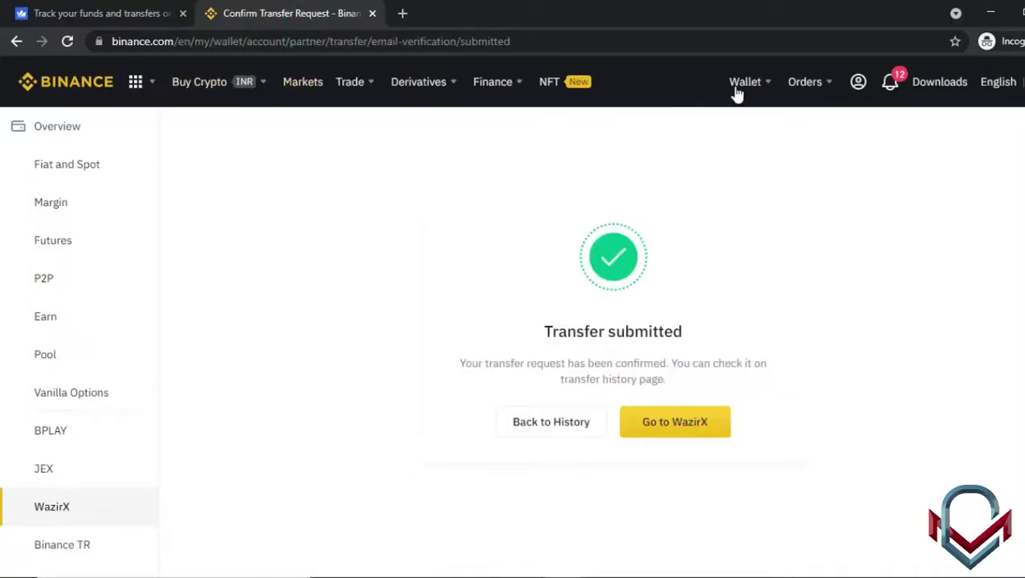
mouse_move(747, 83)
left_click(776, 169)
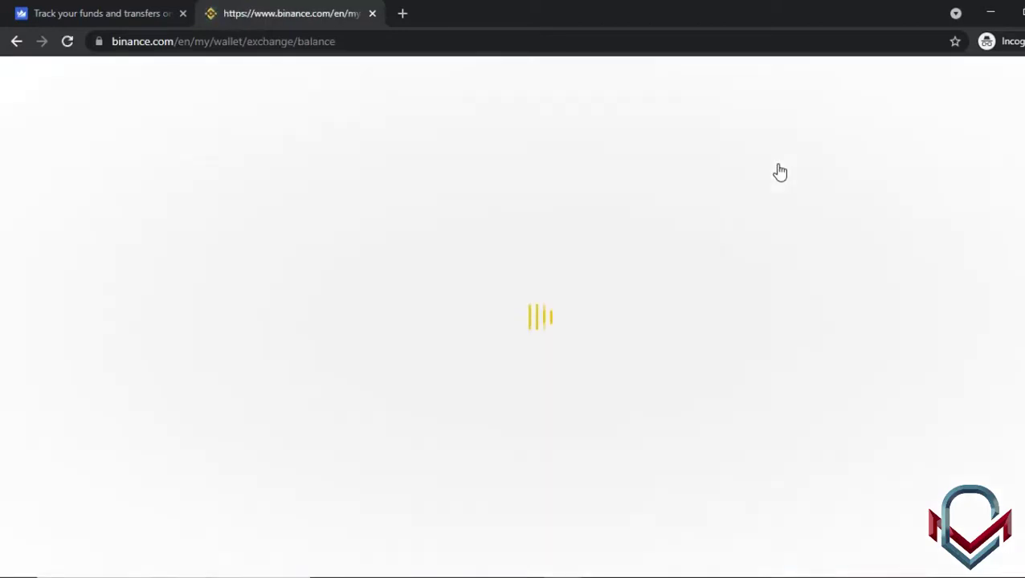
Search the Fiat and Spot wallet for zil to confirm 124.875 ZIL, then reach the home page.
left_click(214, 348)
type("zil")
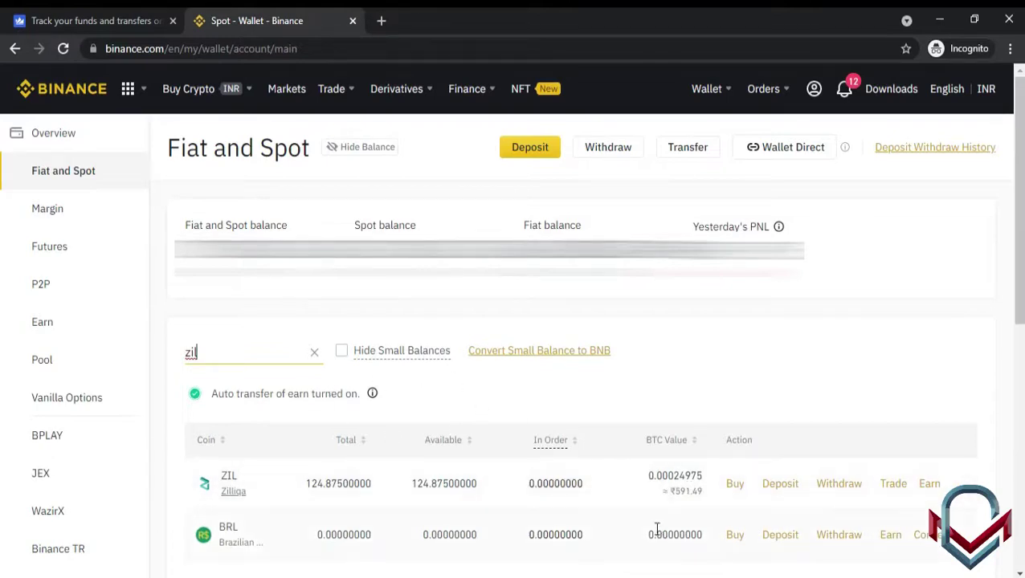
left_click(816, 572)
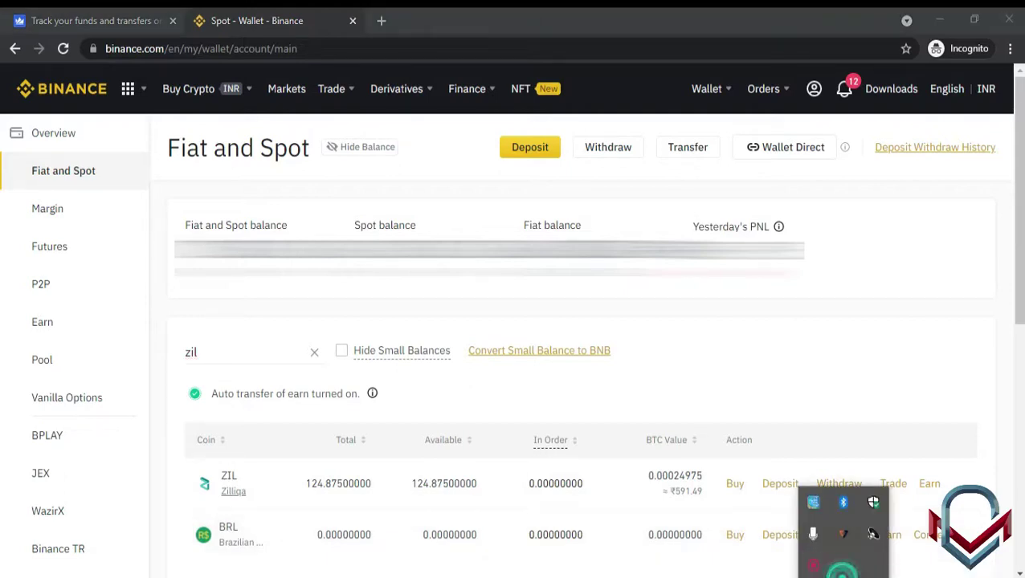
left_click(815, 567)
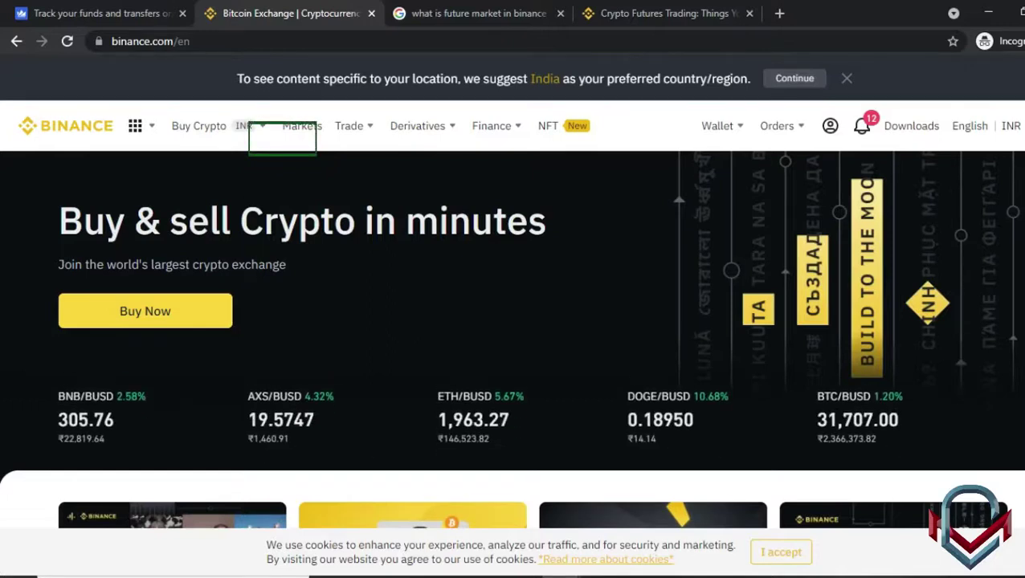
Open the Markets page and filter the listing to the DeFi, then Innovation zone coins.
left_click(319, 140)
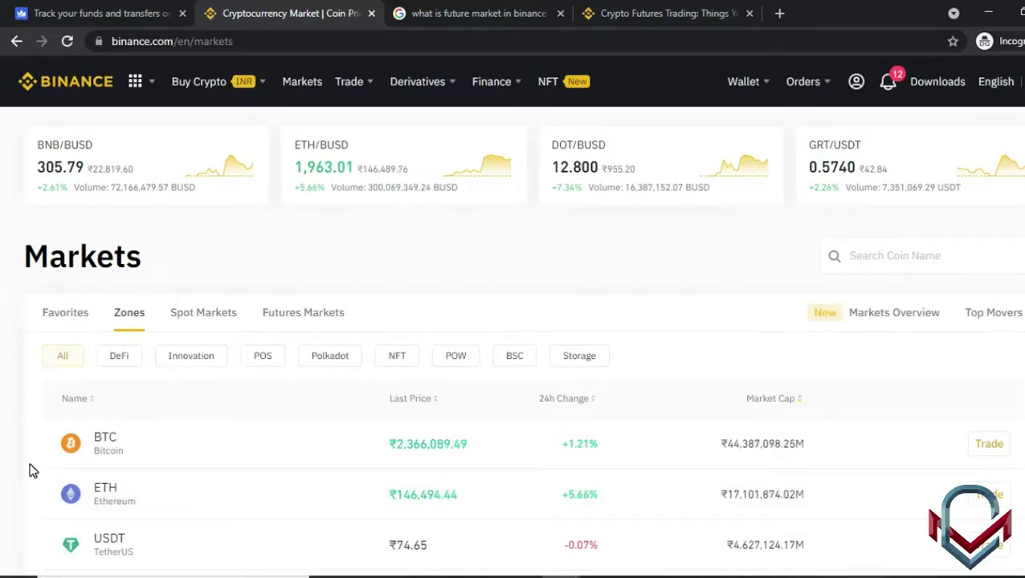
scroll(32, 471, "down", 8)
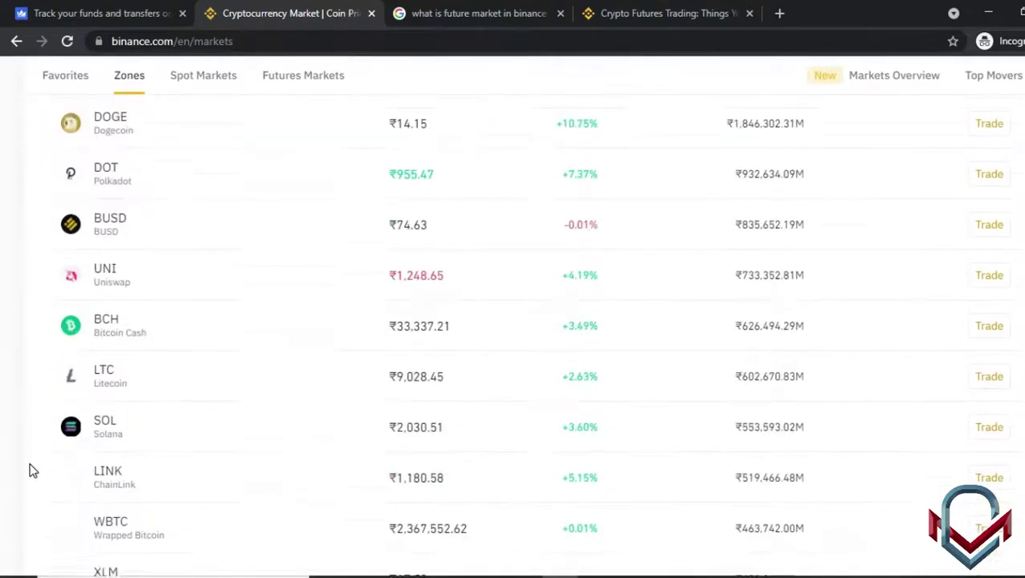
scroll(31, 471, "down", 3)
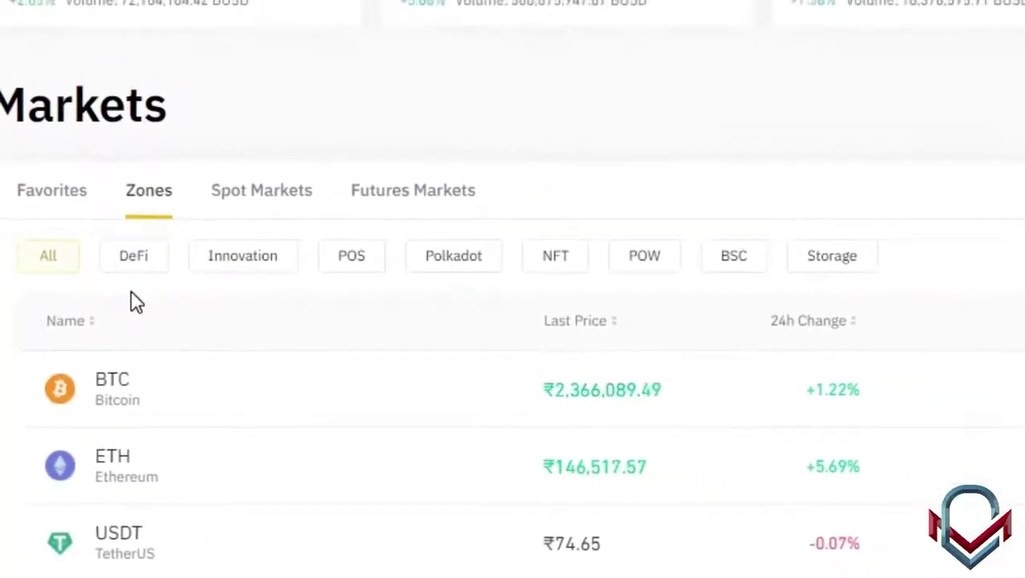
left_click(131, 257)
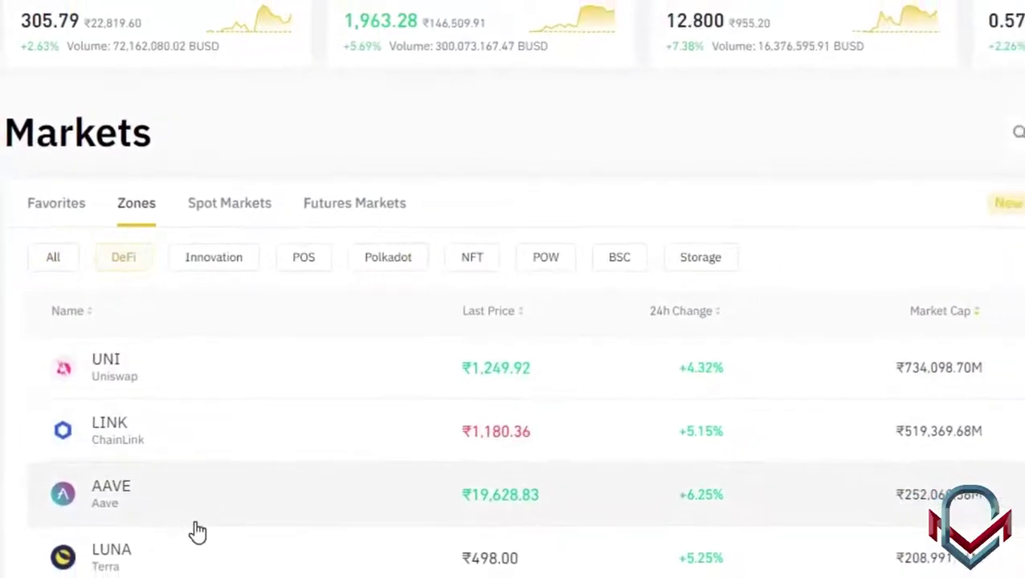
scroll(197, 530, "down", 2)
scroll(193, 524, "up", 3)
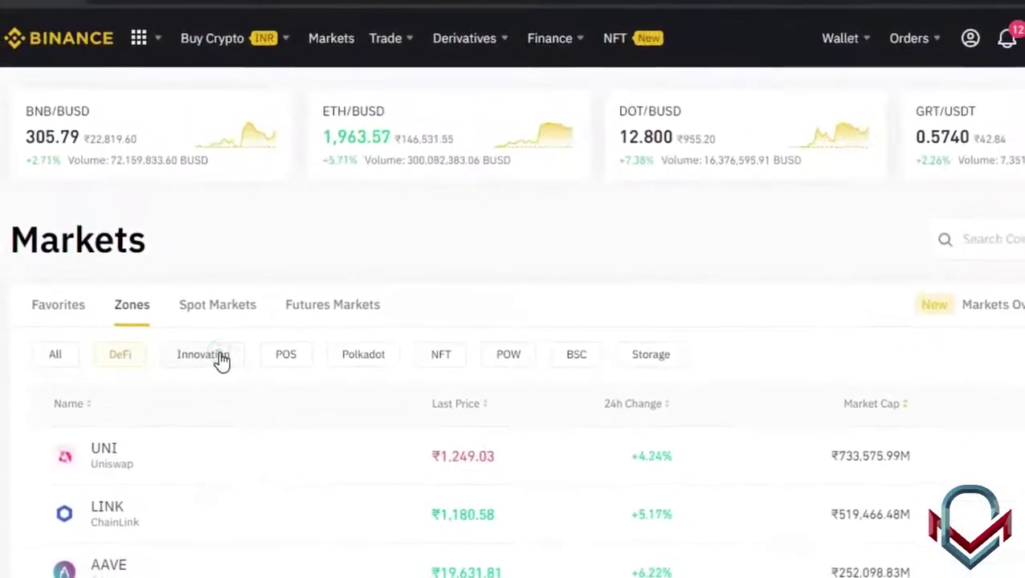
left_click(218, 357)
Filter to the Polkadot, BSC and Storage zones, then switch to the spot pair listings.
scroll(211, 454, "down", 2)
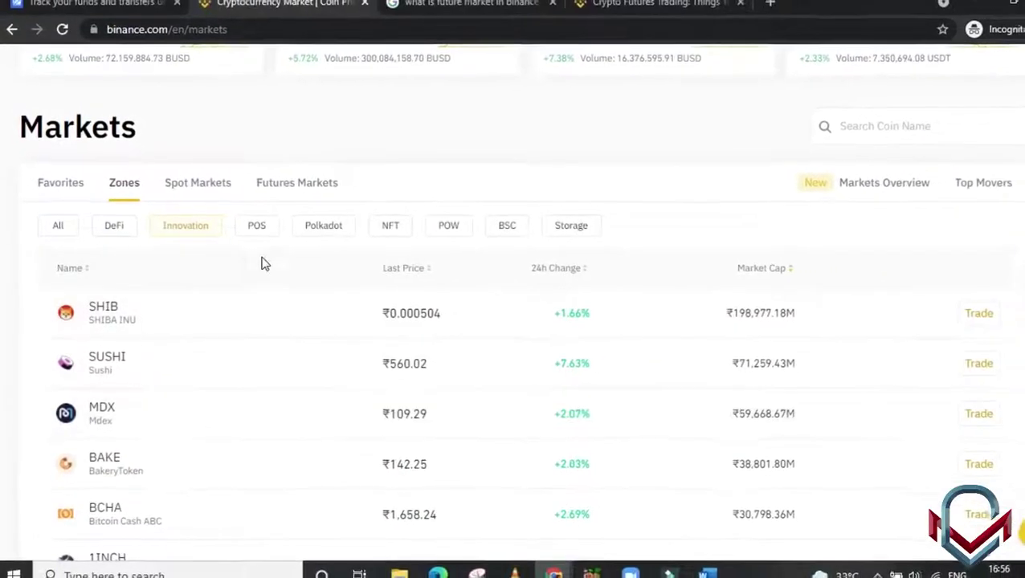
left_click(334, 226)
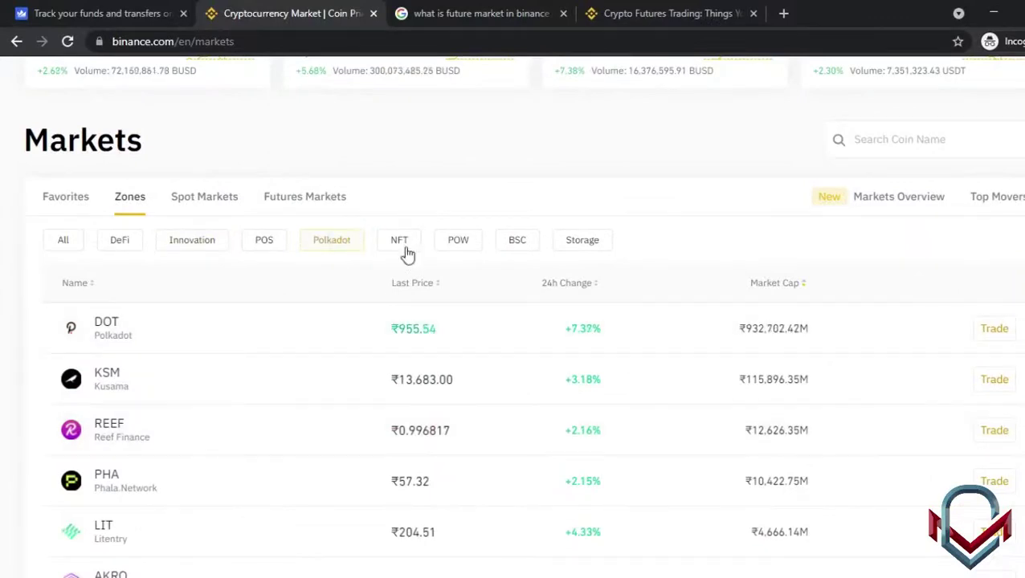
left_click(522, 244)
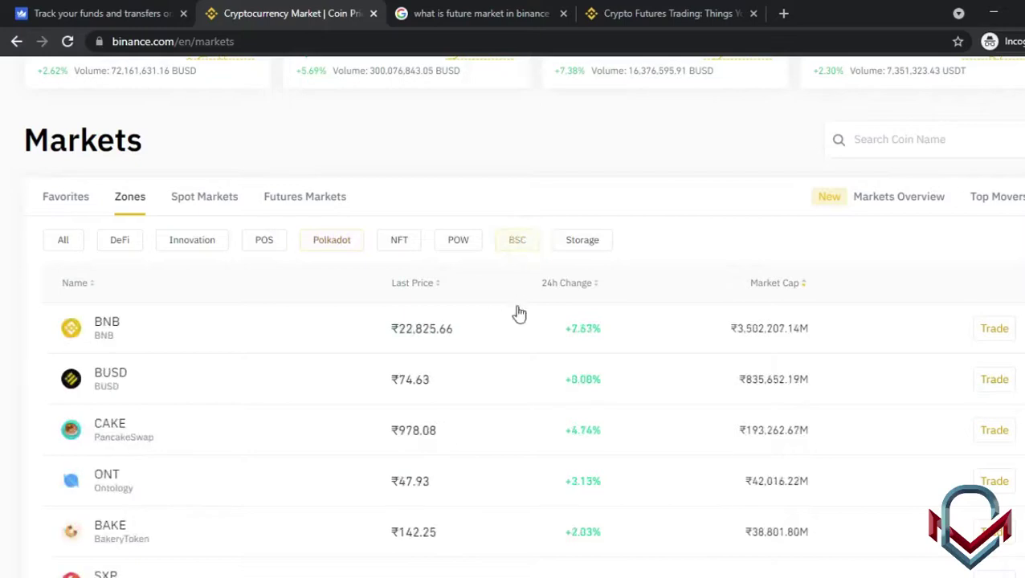
left_click(600, 245)
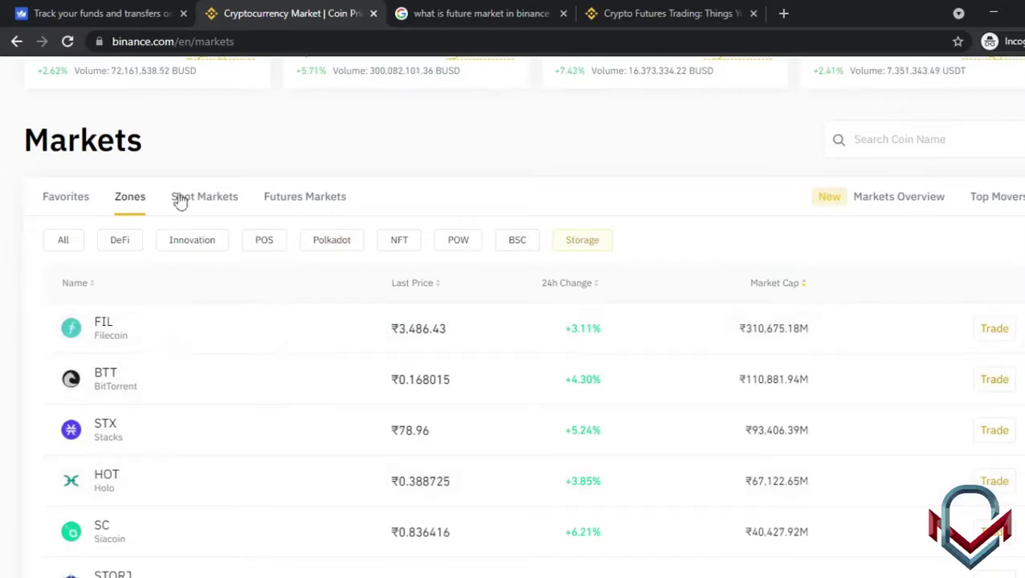
left_click(203, 201)
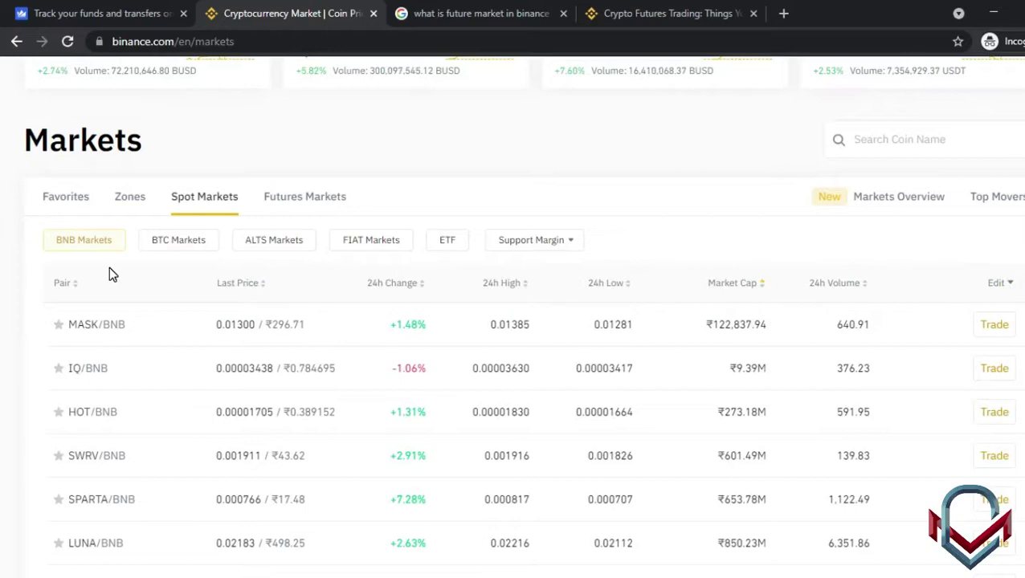
Browse spot pairs quoted in BTC, altcoins, then fiat and stablecoins.
scroll(119, 447, "down", 2)
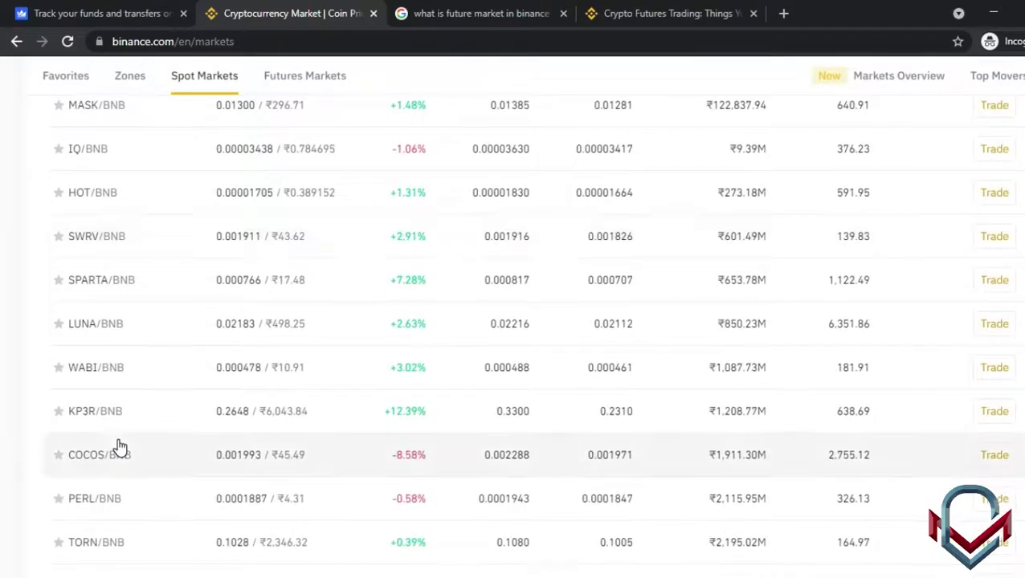
scroll(119, 447, "up", 3)
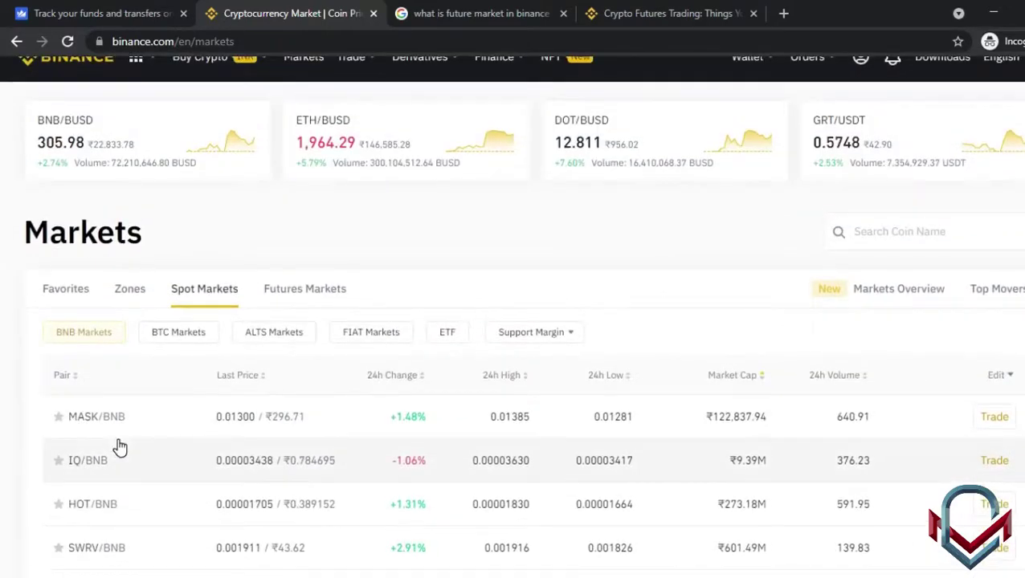
left_click(155, 337)
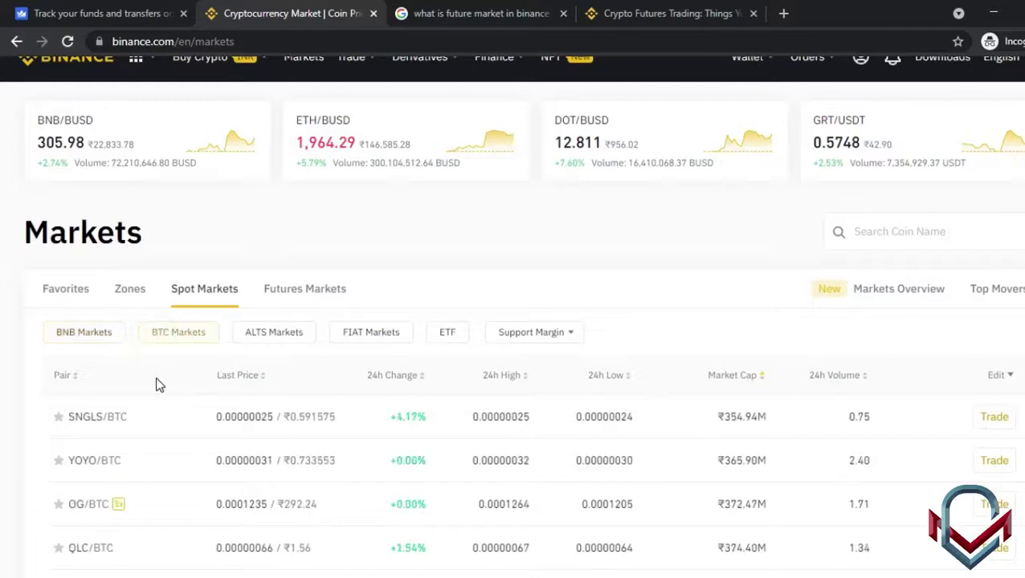
scroll(158, 386, "down", 2)
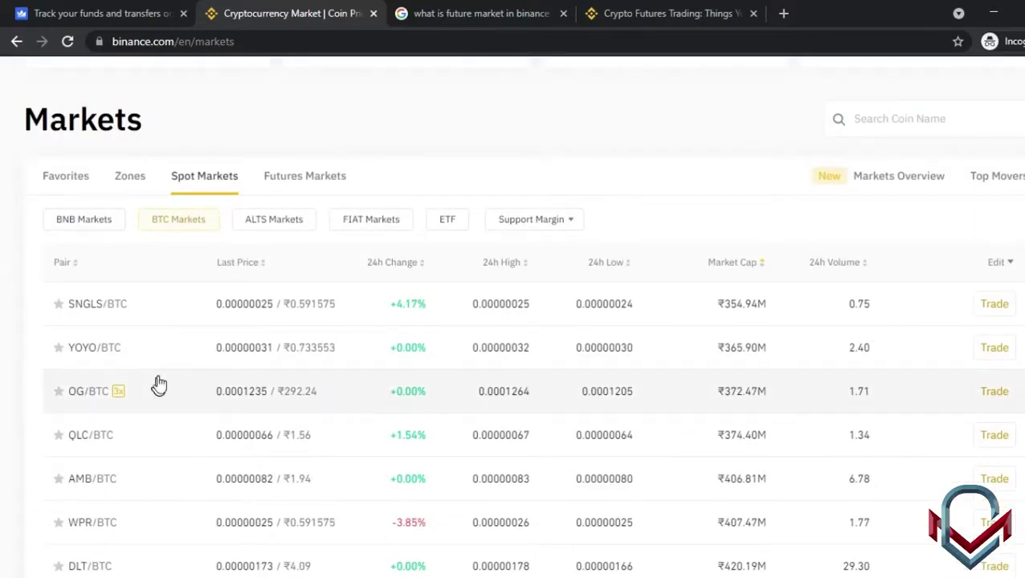
left_click(275, 217)
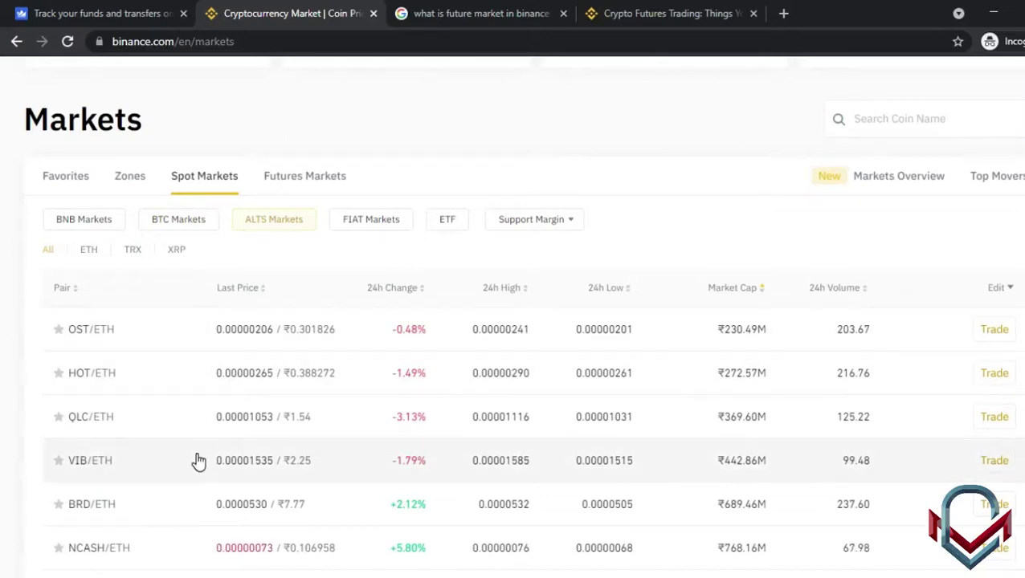
left_click(358, 230)
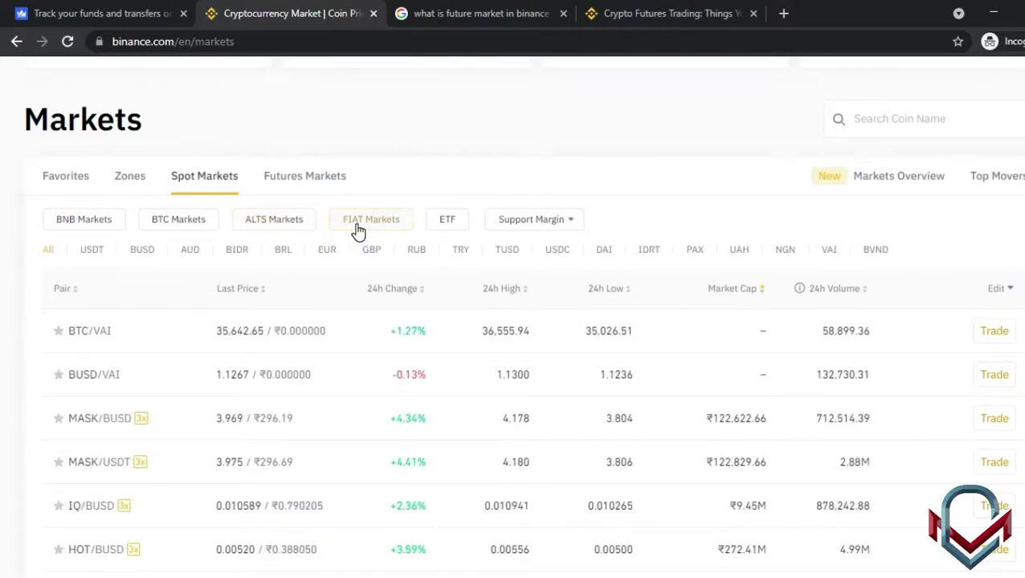
View the ETF token markets, then the futures markets listing.
scroll(354, 229, "down", 3)
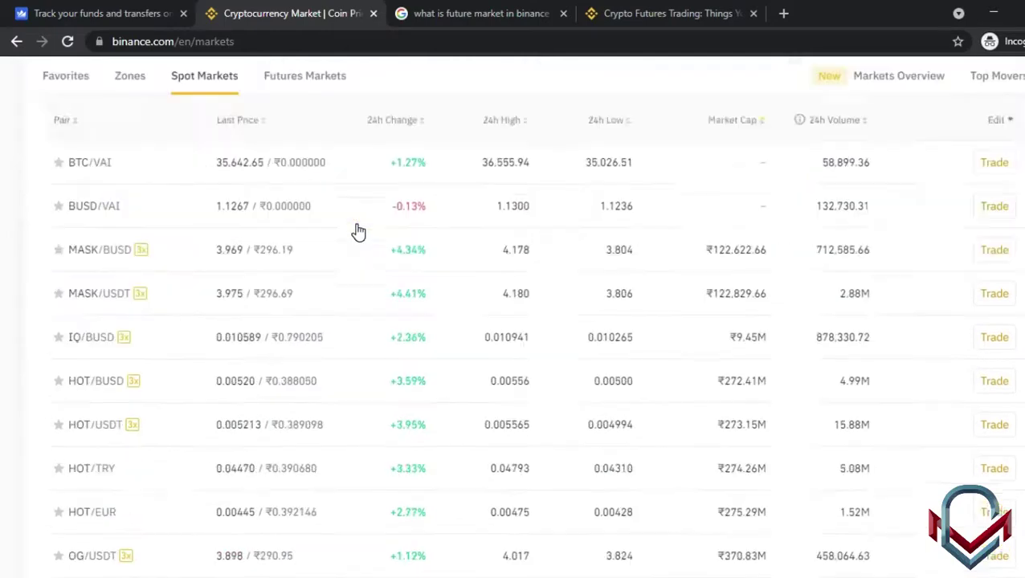
scroll(450, 359, "up", 4)
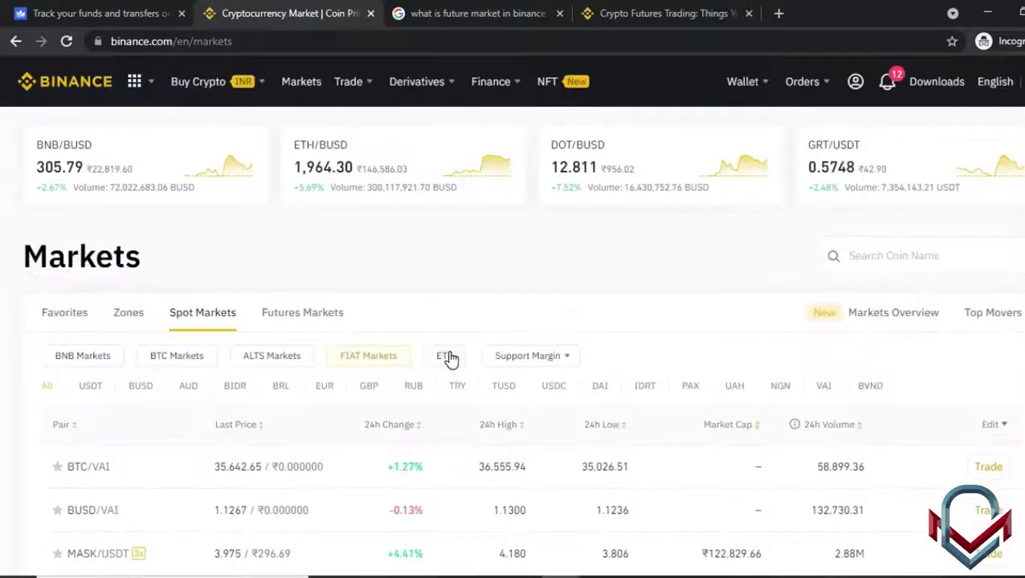
left_click(449, 358)
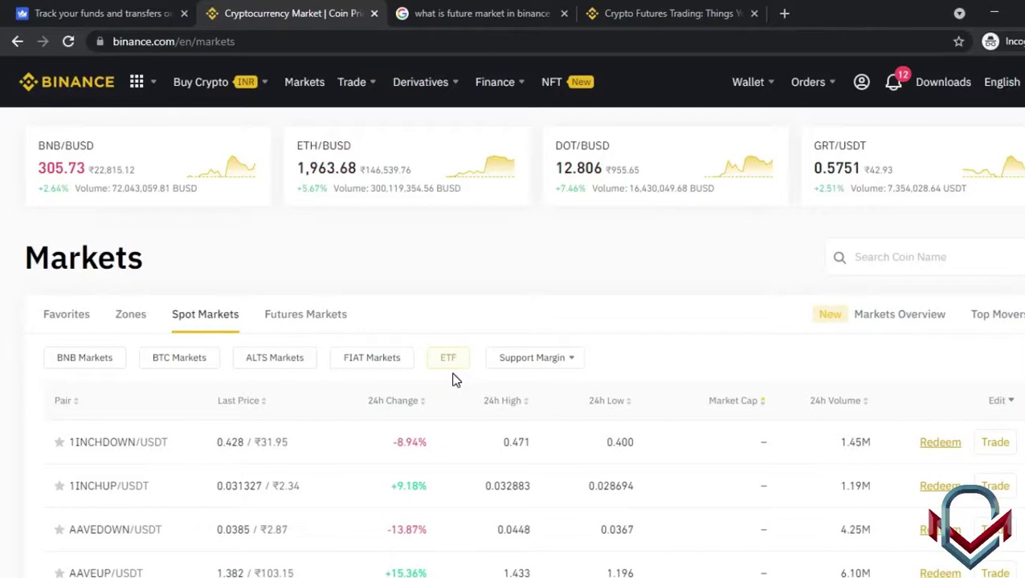
left_click(320, 320)
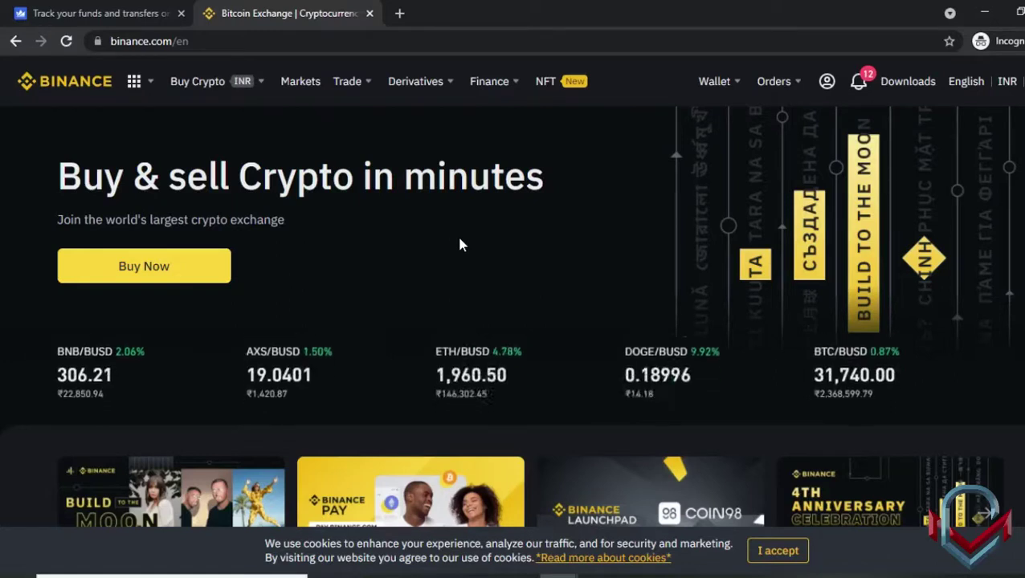
Using Trade > Convert, preview converting the MAX 12.923486 USDT balance to MATIC.
left_click(349, 84)
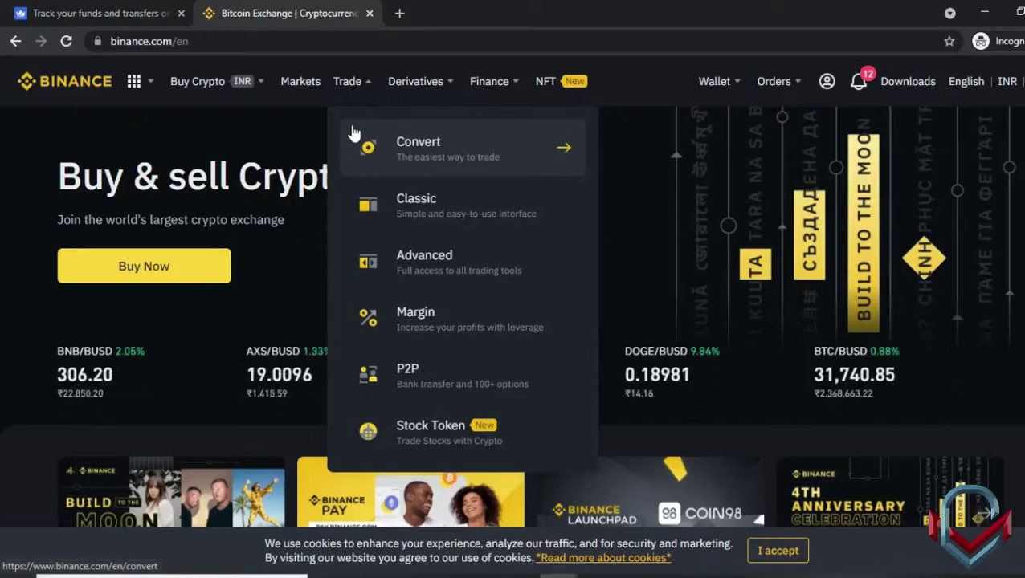
left_click(398, 165)
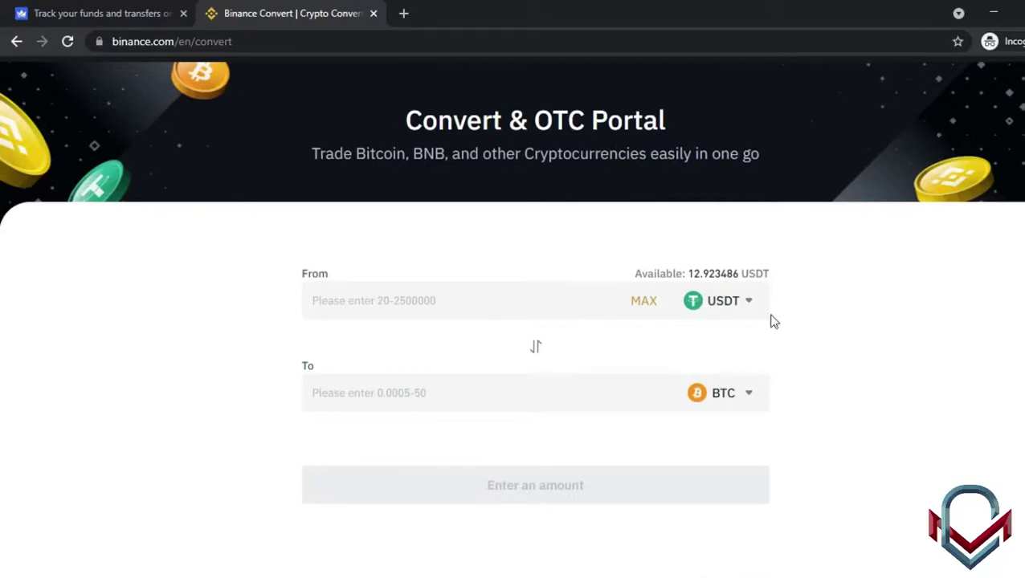
left_click(645, 303)
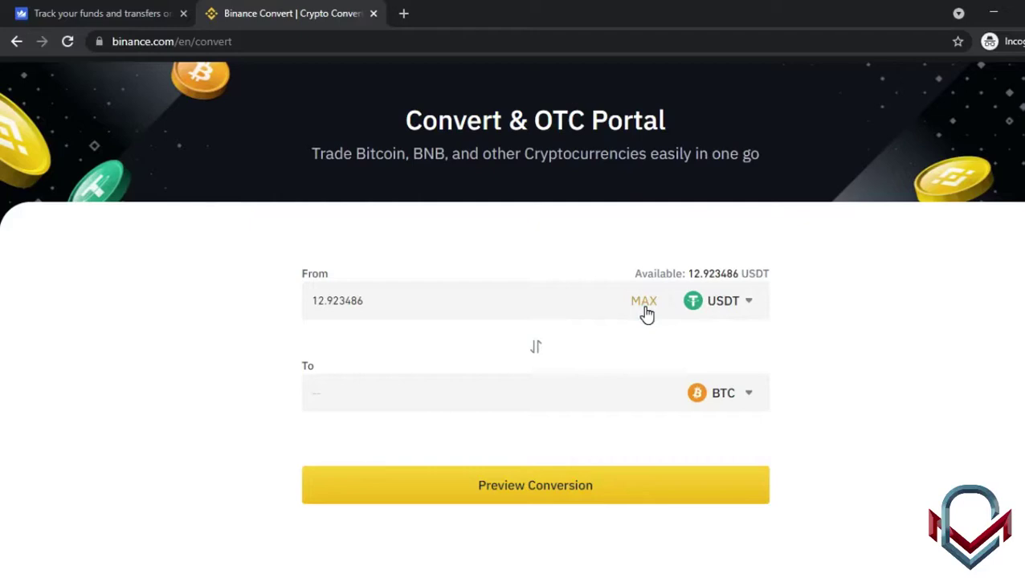
left_click(727, 397)
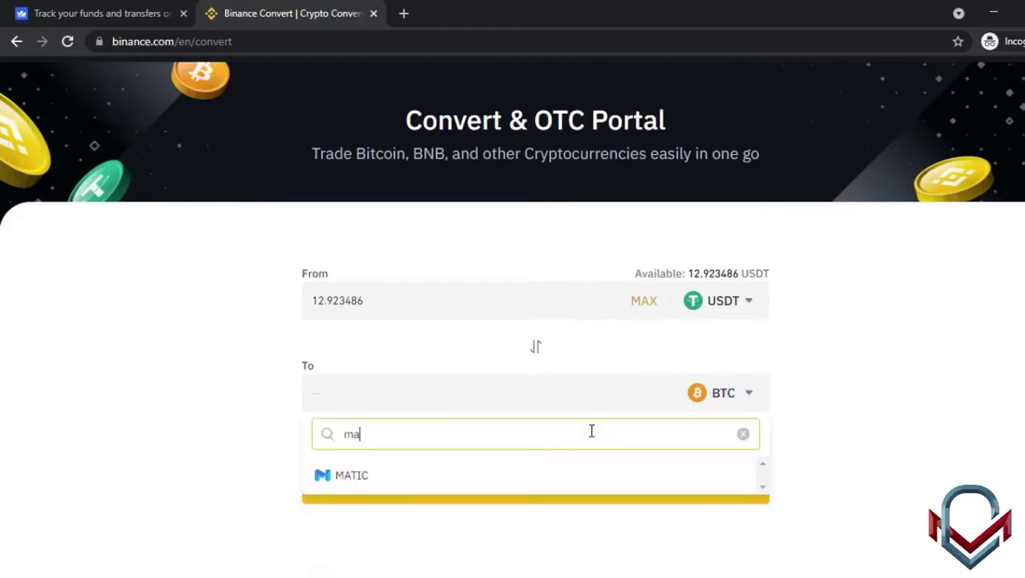
left_click(375, 475)
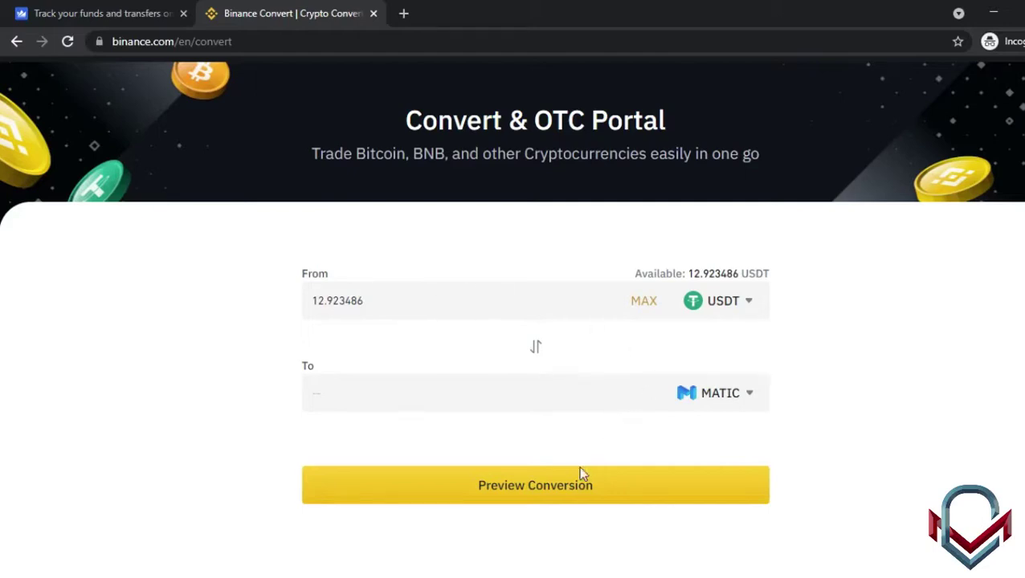
left_click(568, 494)
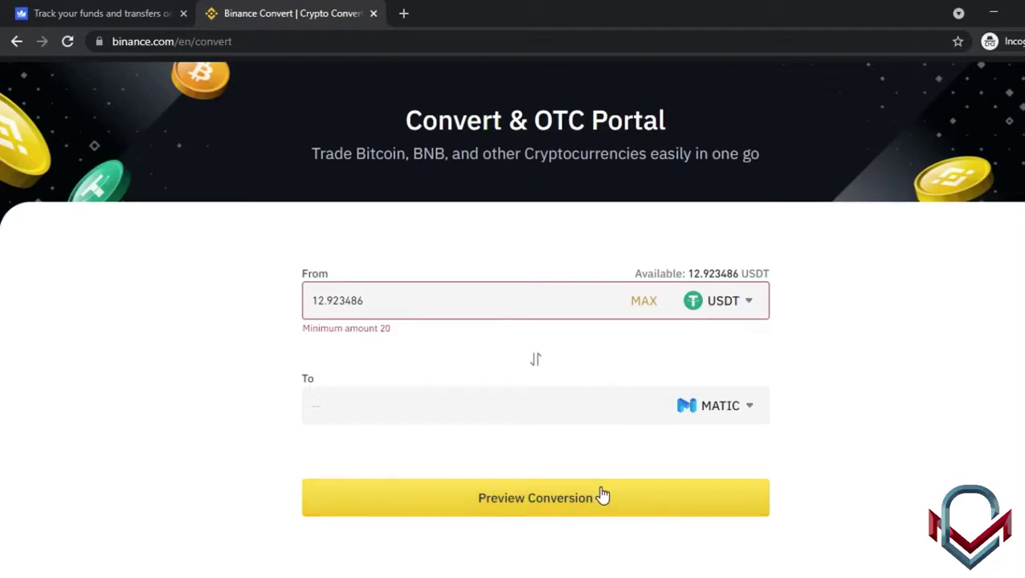
mouse_move(351, 94)
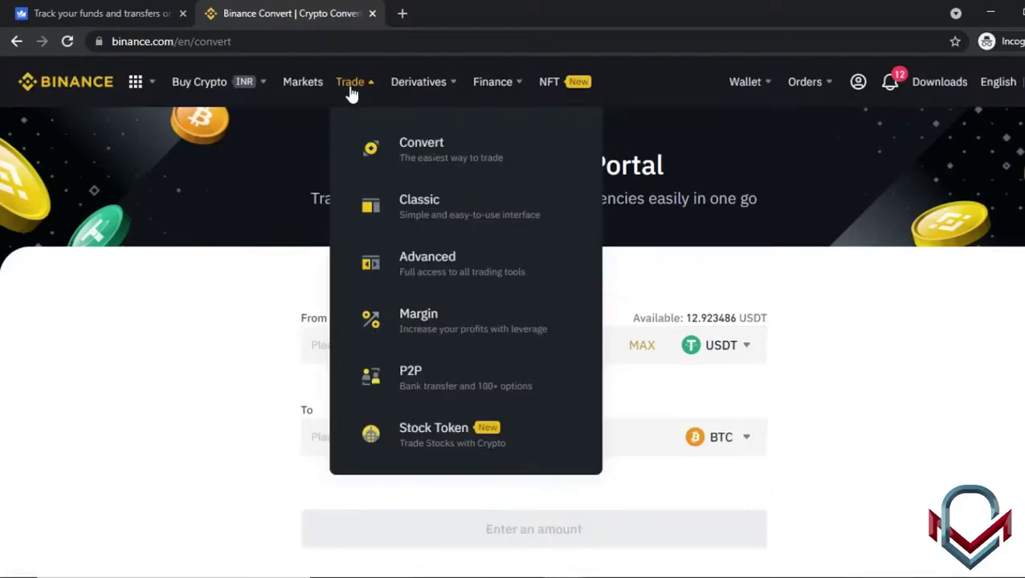
Open the Classic BTC/USDT trading page and search the pair list for matic.
left_click(421, 199)
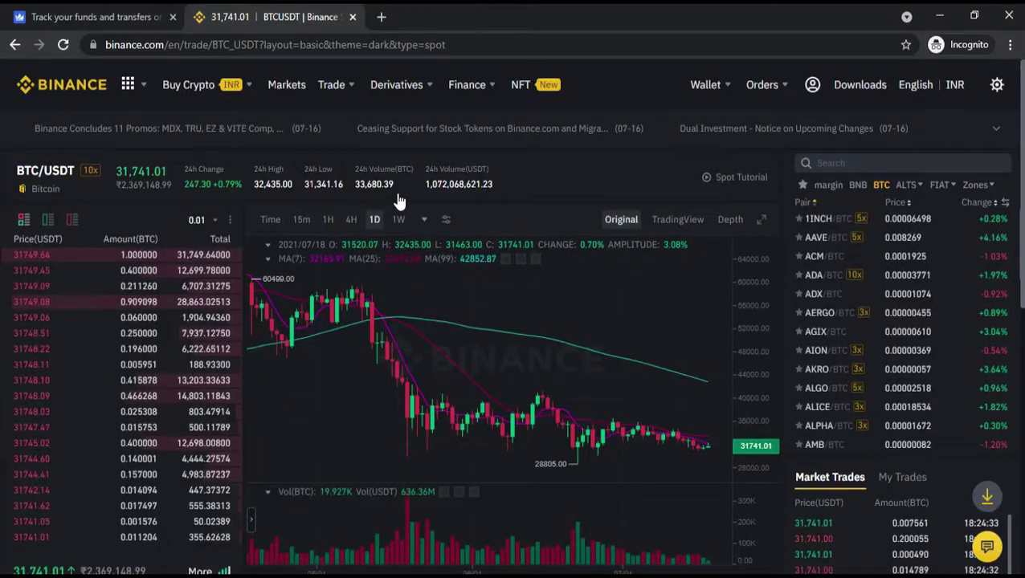
scroll(399, 200, "down", 1)
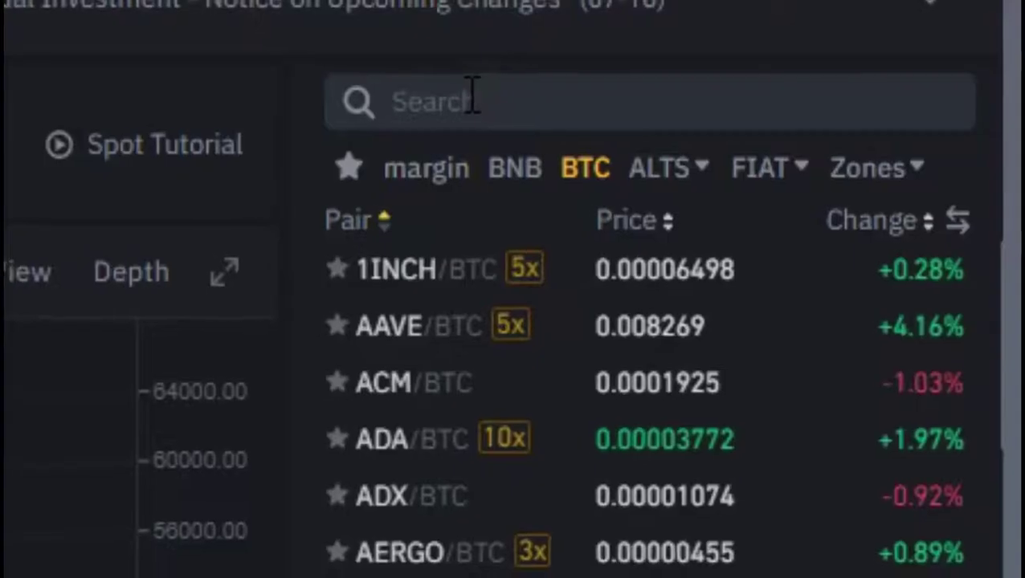
left_click(843, 140)
type("mat")
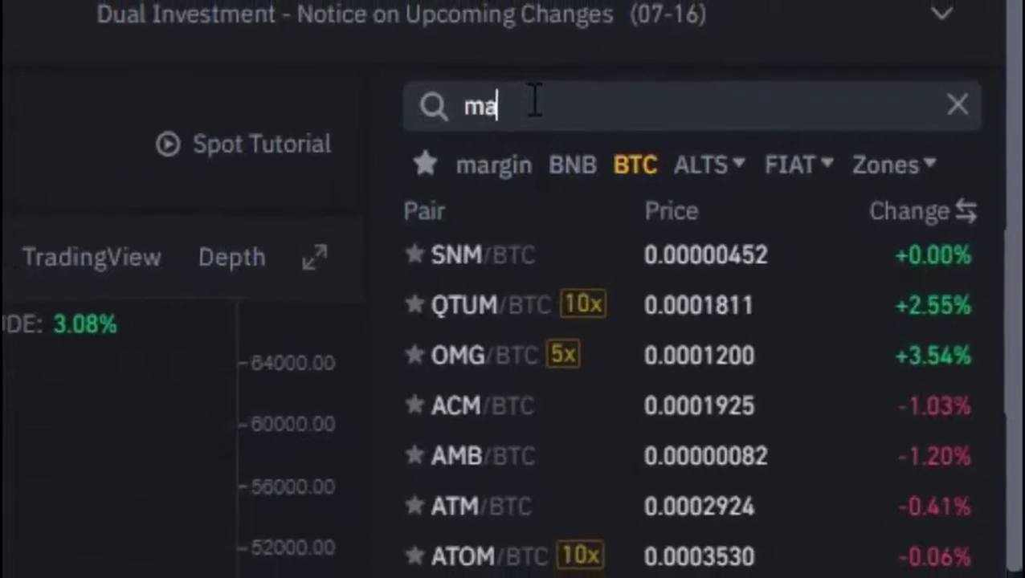
type("ic")
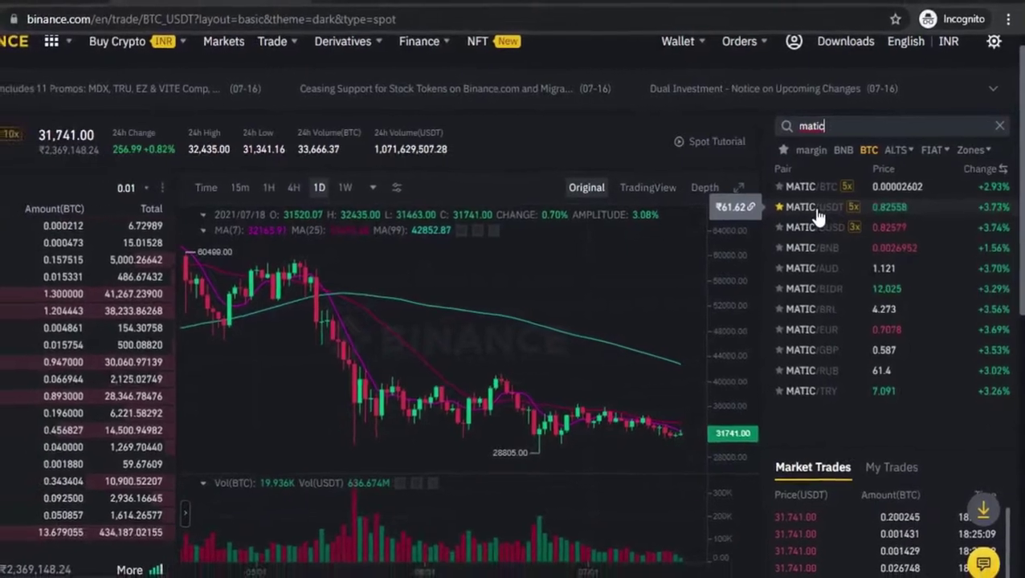
Open the MATIC/USDT pair and scroll down to its Buy and Sell MATIC limit forms.
left_click(811, 218)
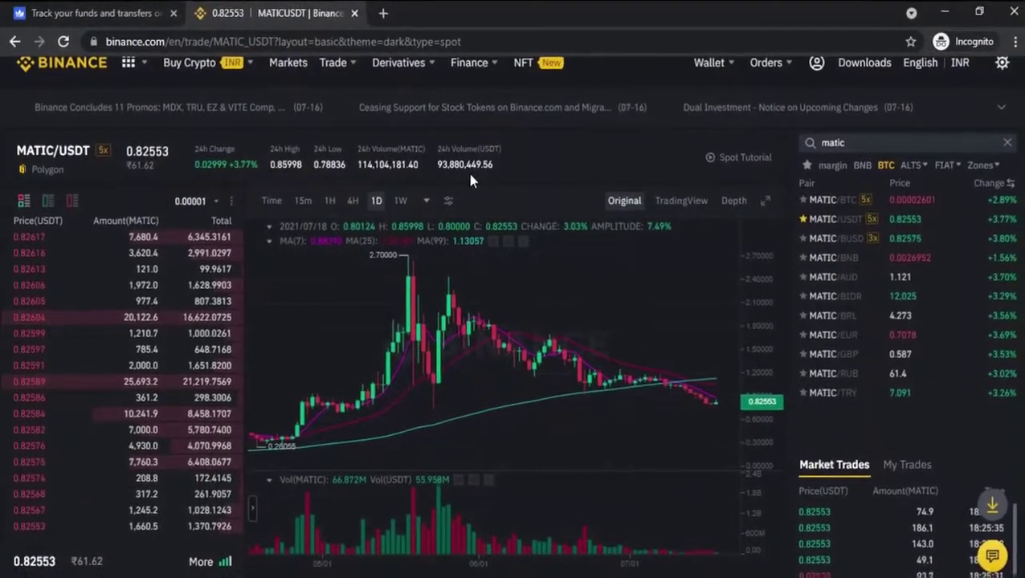
mouse_move(37, 336)
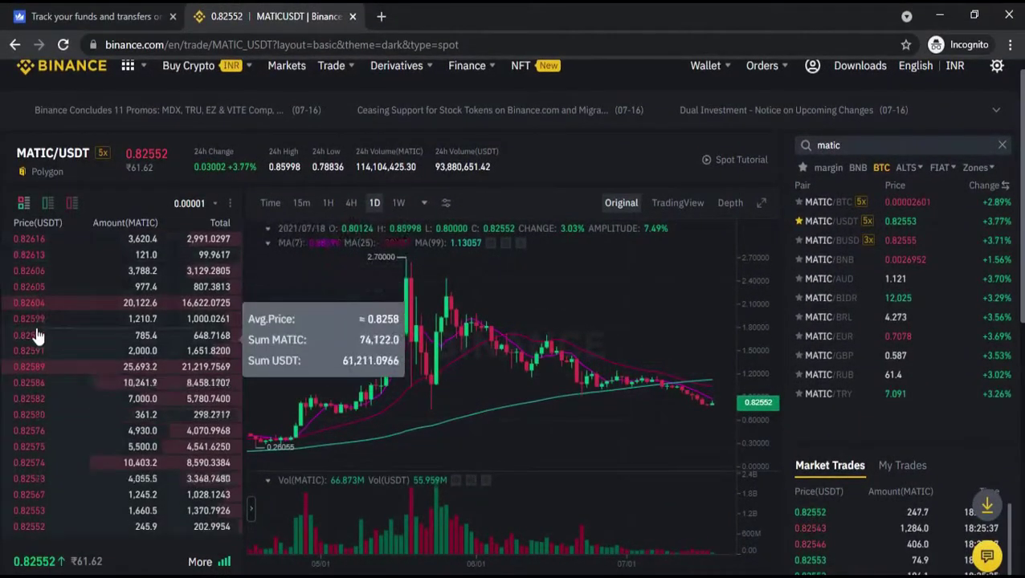
scroll(37, 336, "down", 2)
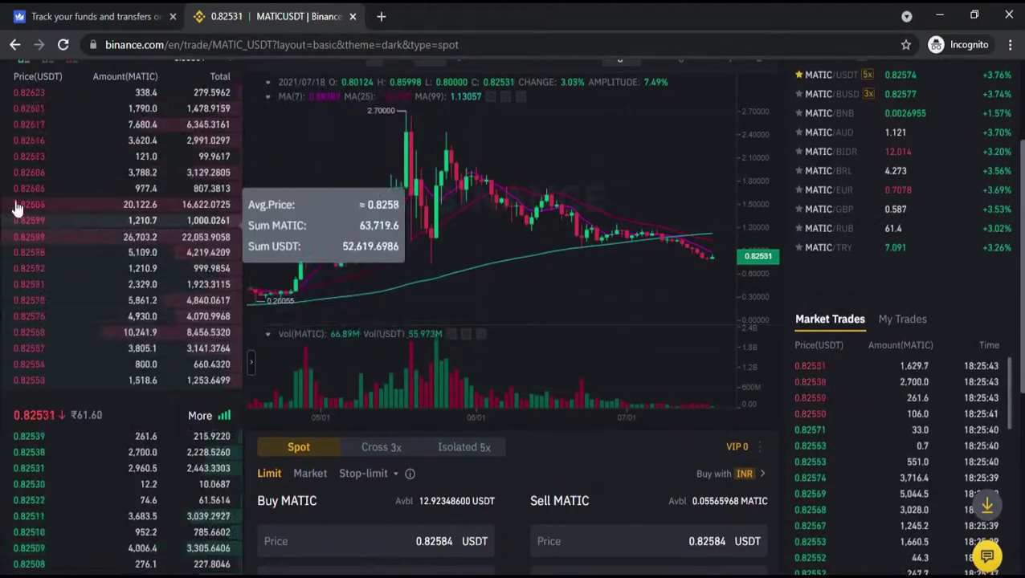
scroll(46, 298, "down", 1)
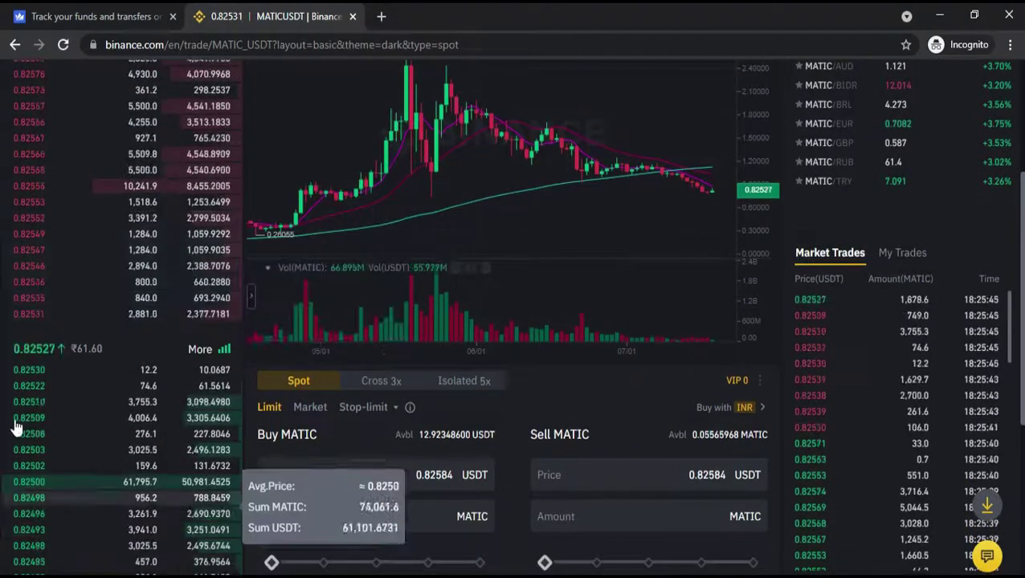
scroll(27, 427, "up", 2)
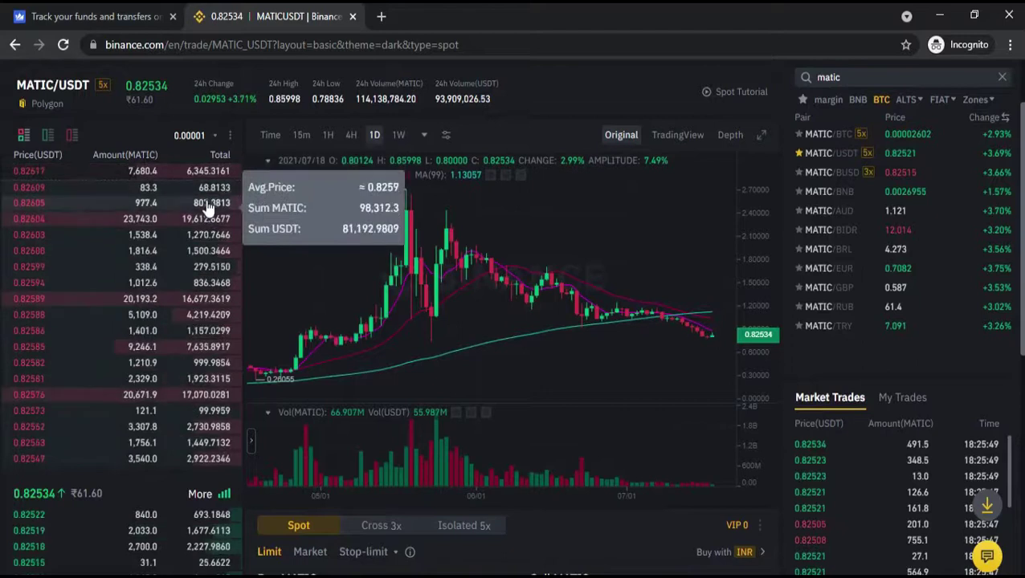
scroll(91, 337, "down", 3)
scroll(92, 327, "up", 1)
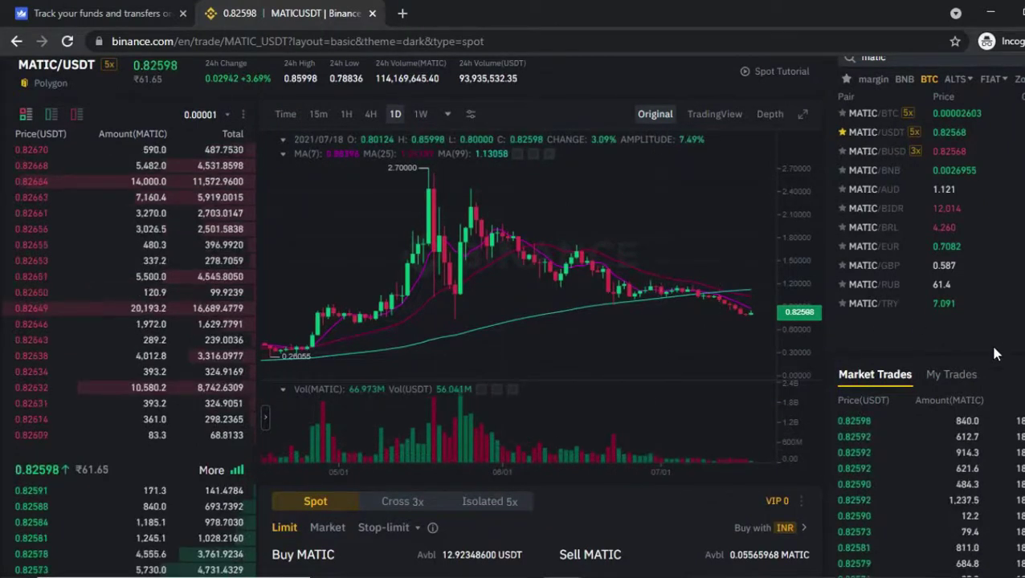
scroll(980, 379, "down", 2)
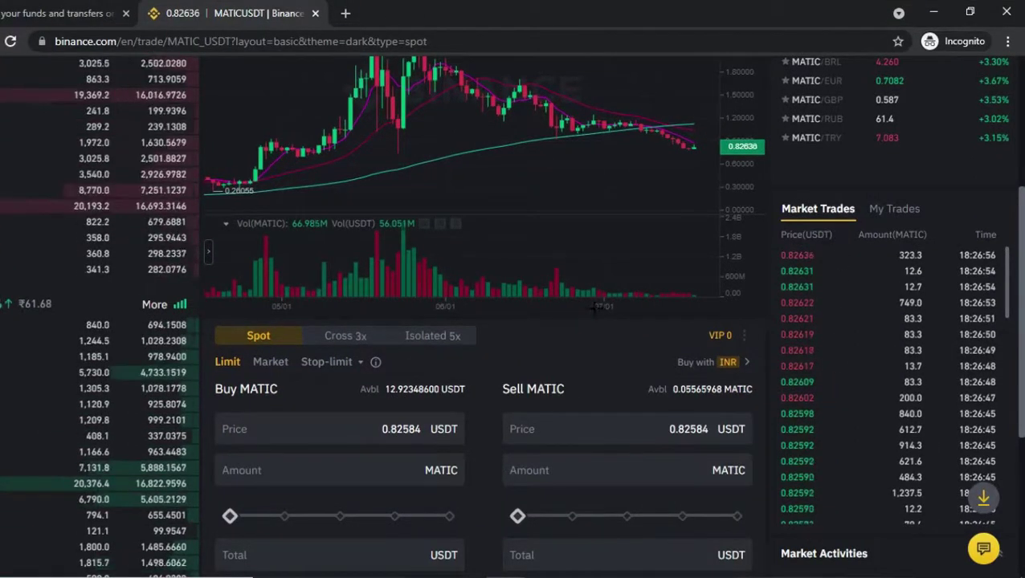
scroll(565, 348, "down", 2)
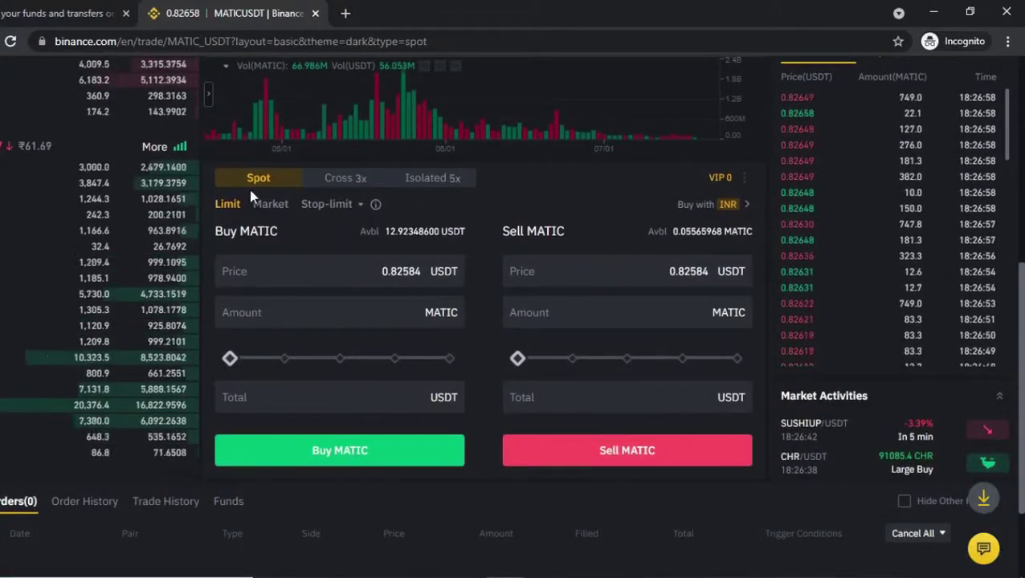